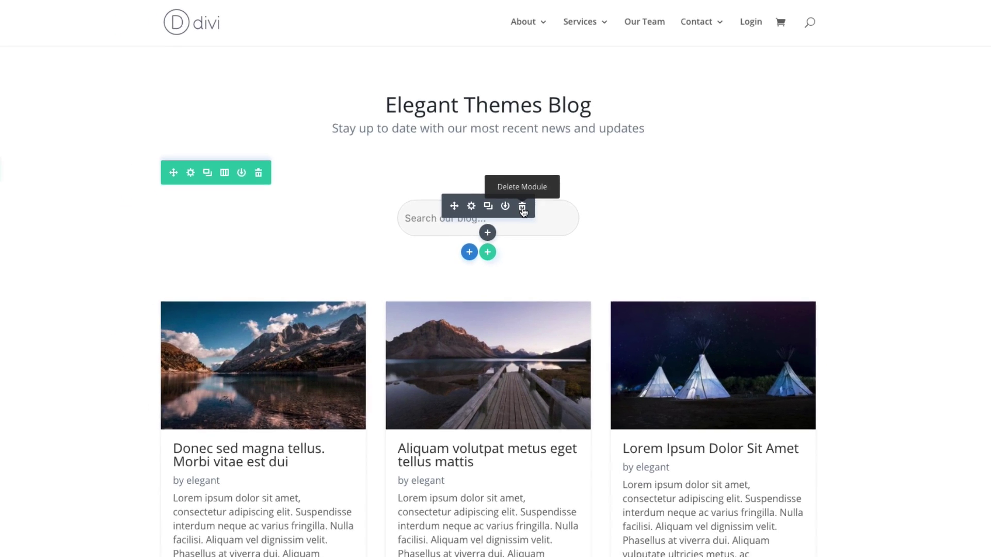
Delete the row's old search module and insert a fresh Search module, found by filtering 'sear'
left_click(521, 235)
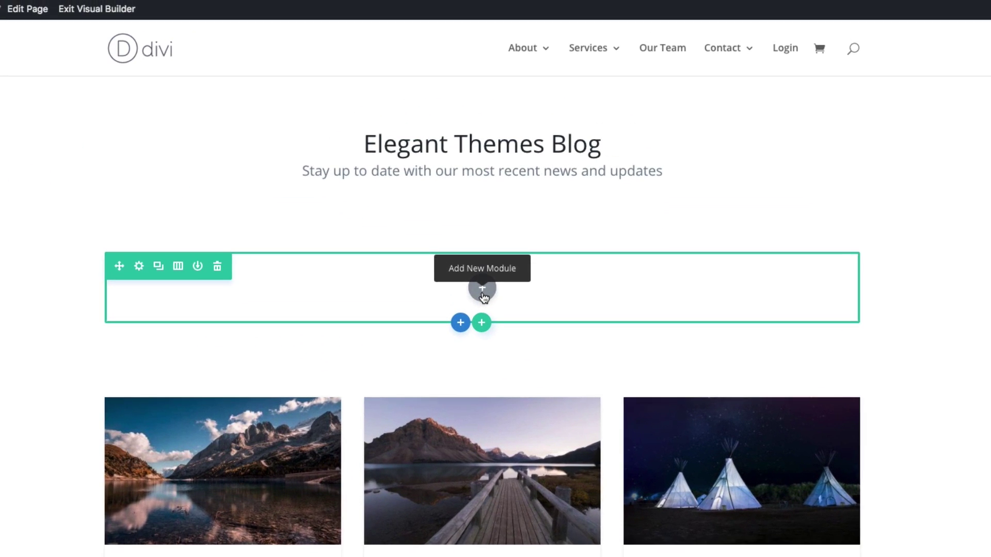
left_click(497, 199)
left_click(444, 106)
type("sear")
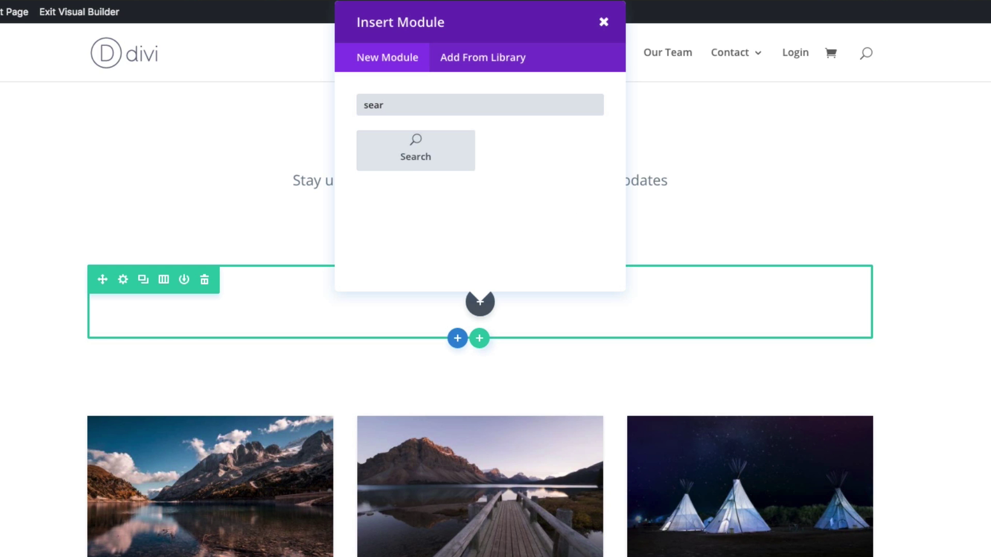
left_click(435, 156)
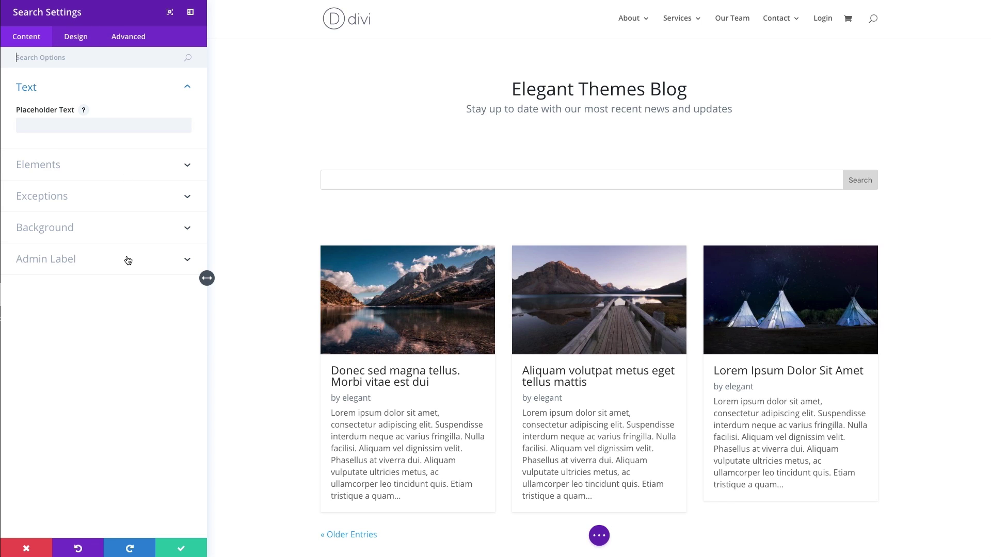
Enter 'Search our blog...' as the search module's Placeholder Text
left_click(71, 126)
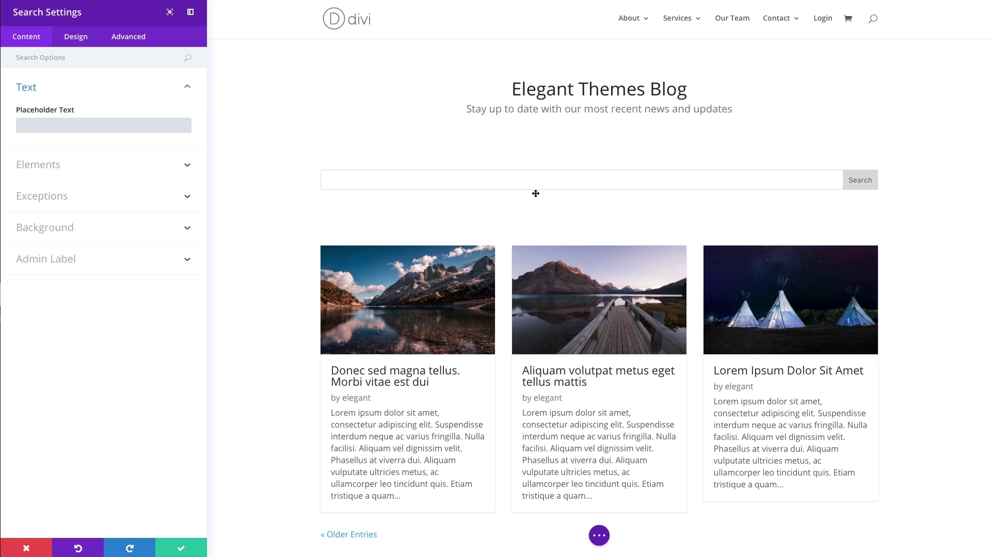
left_click(472, 183)
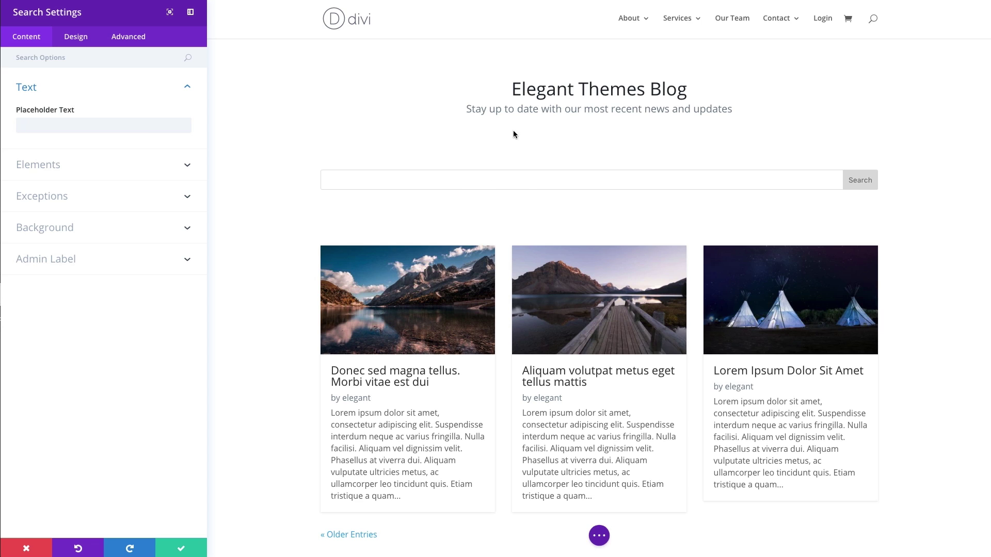
left_click(154, 129)
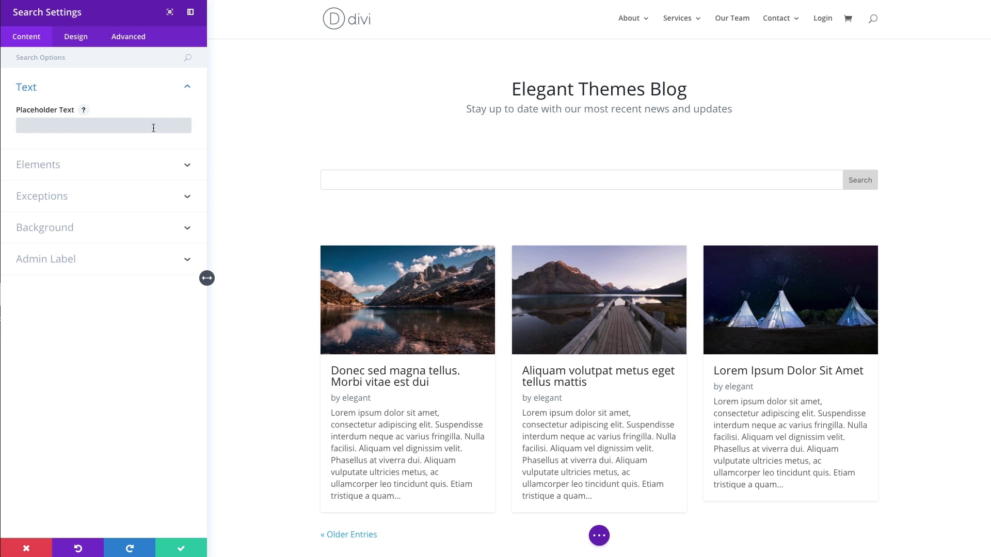
type("Search our blog...")
Switch Show Button to NO under Elements so only the input field shows
left_click(53, 172)
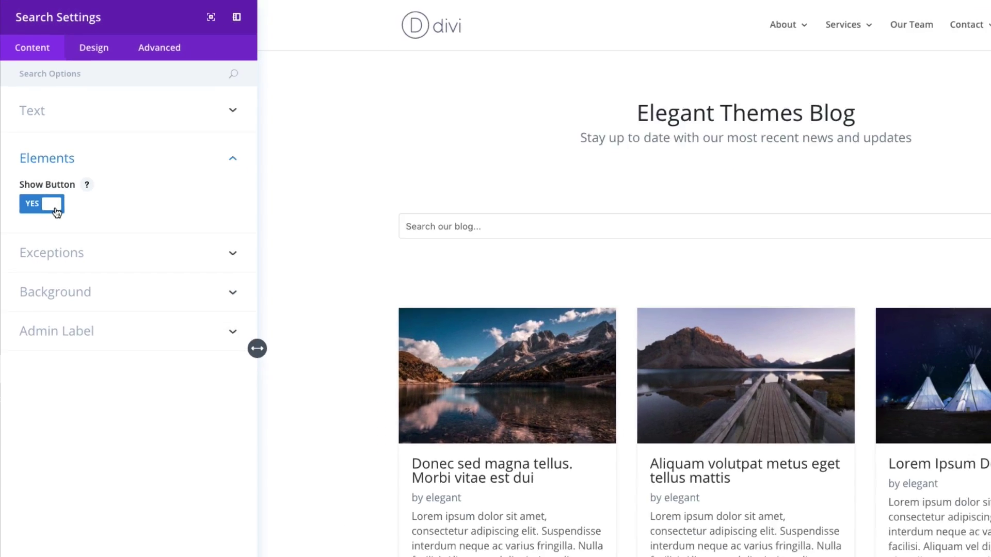
left_click(72, 273)
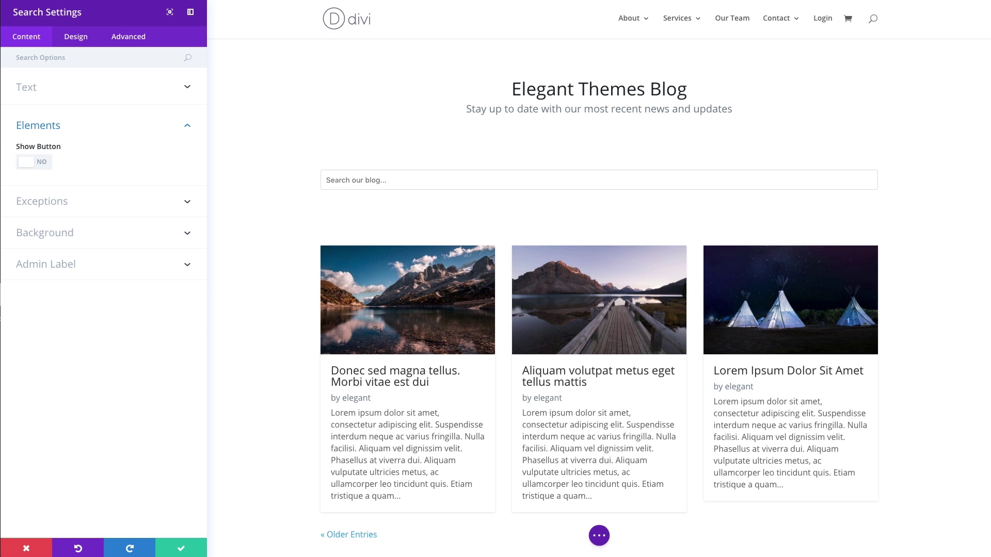
Under Exceptions, leave Exclude Pages and Exclude Posts off and untick the Uncategorized category
left_click(55, 207)
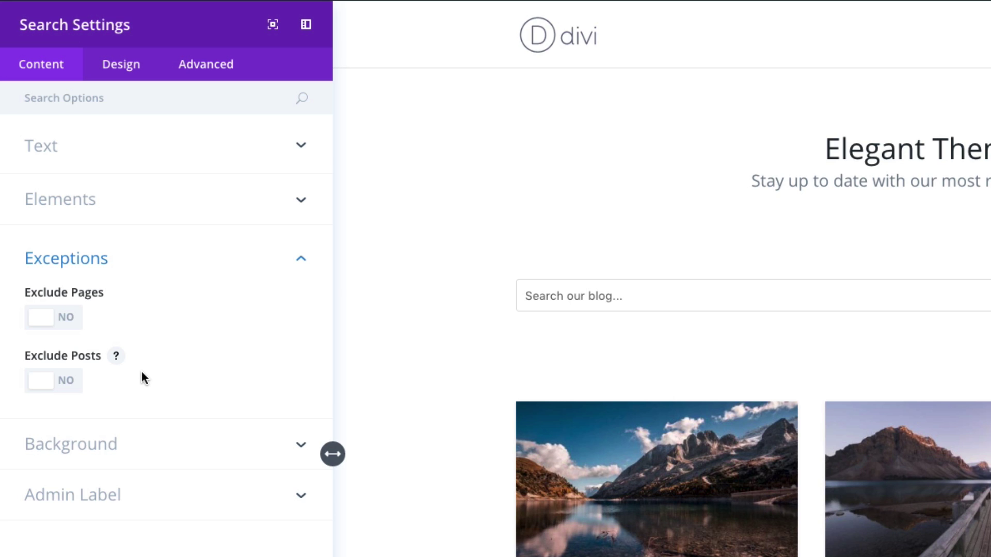
left_click(70, 321)
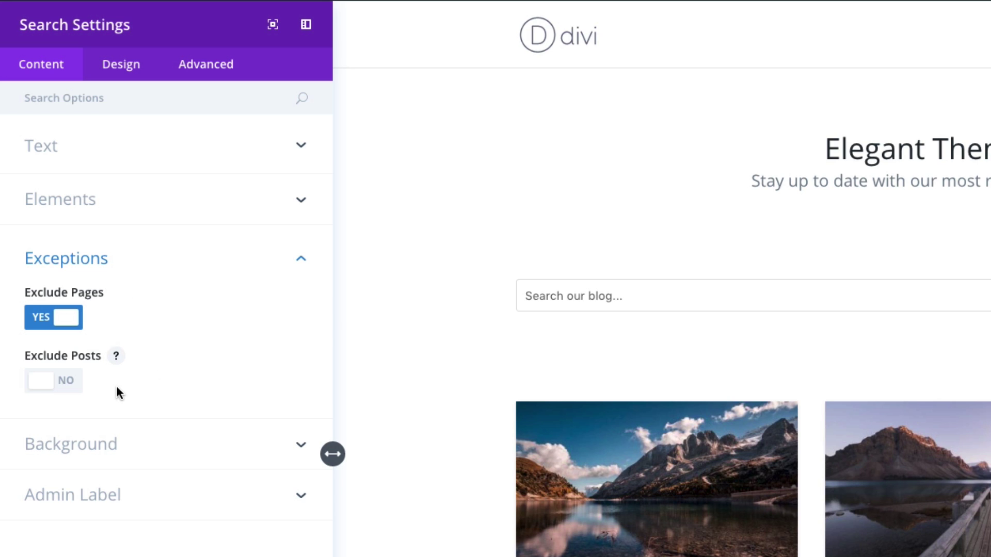
left_click(66, 317)
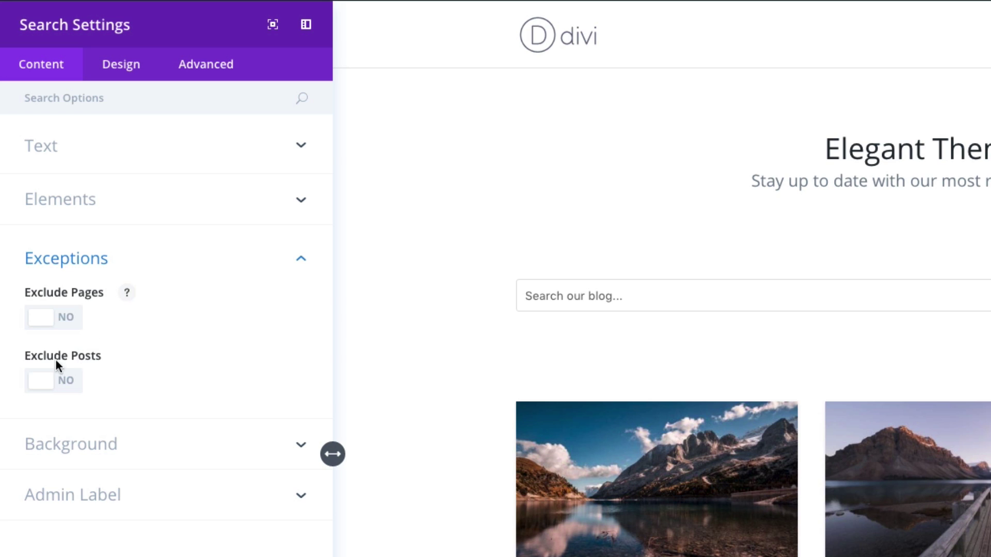
left_click(73, 388)
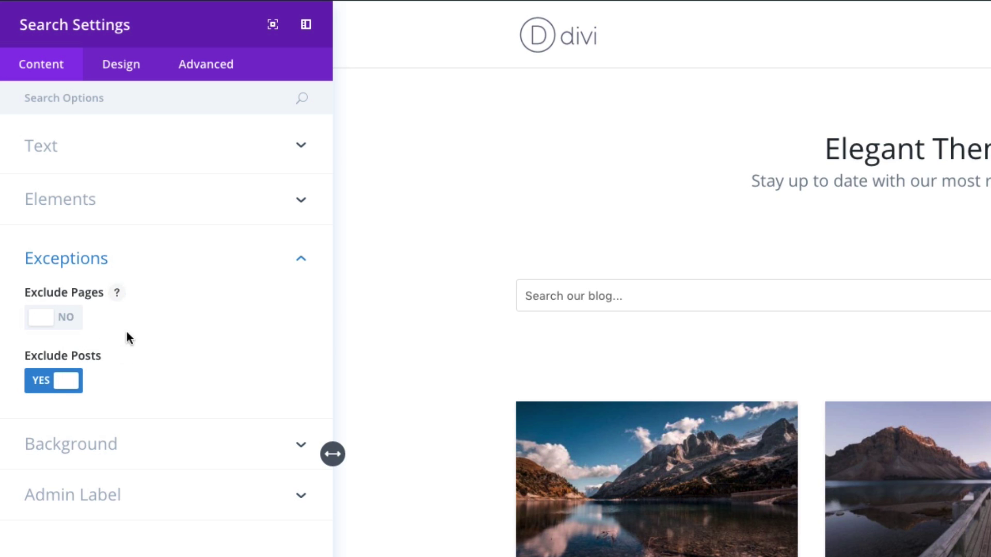
left_click(72, 388)
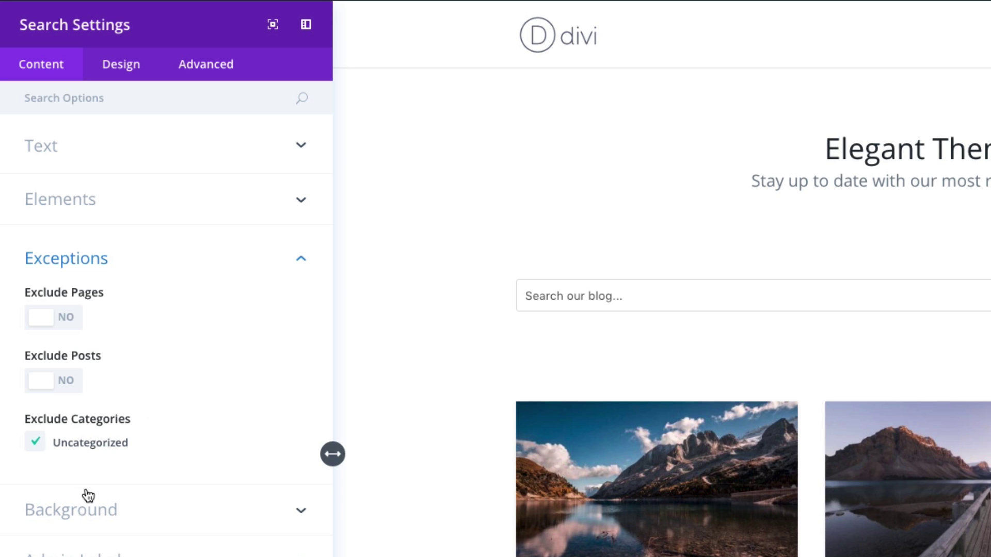
left_click(35, 444)
Add a background colour to the search field, replacing a trial orange with hex #f8f8f8
left_click(115, 525)
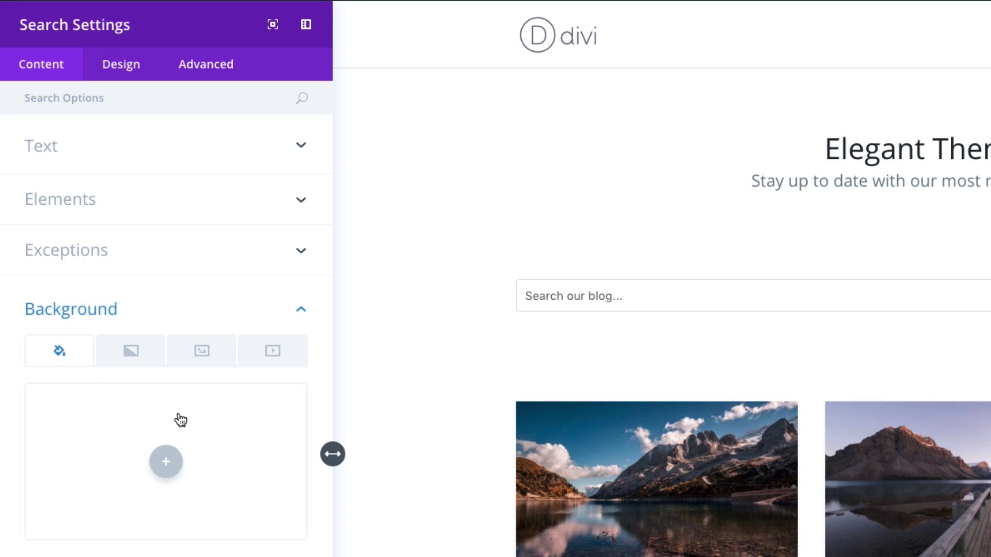
left_click(171, 464)
left_click(112, 402)
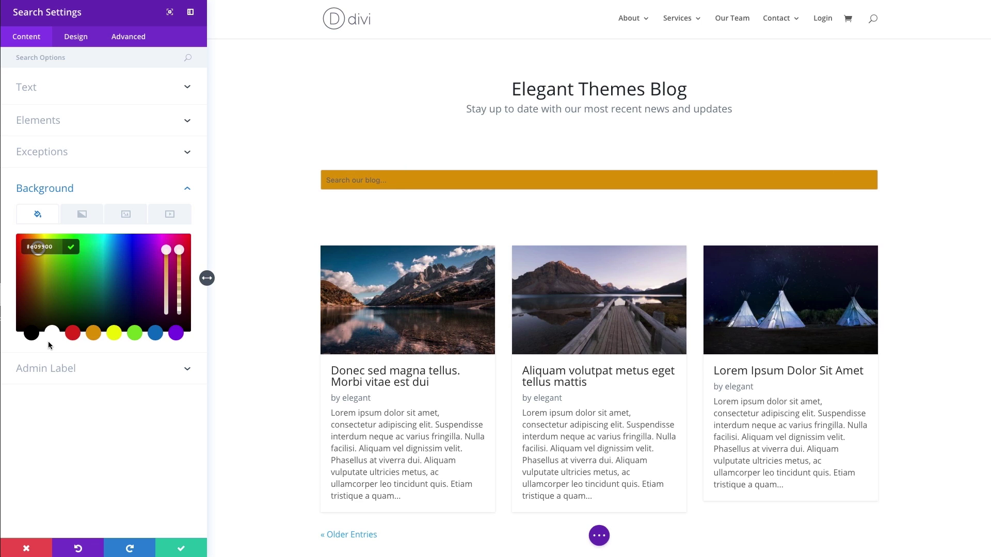
triple_click(42, 250)
type("#f8f8f8")
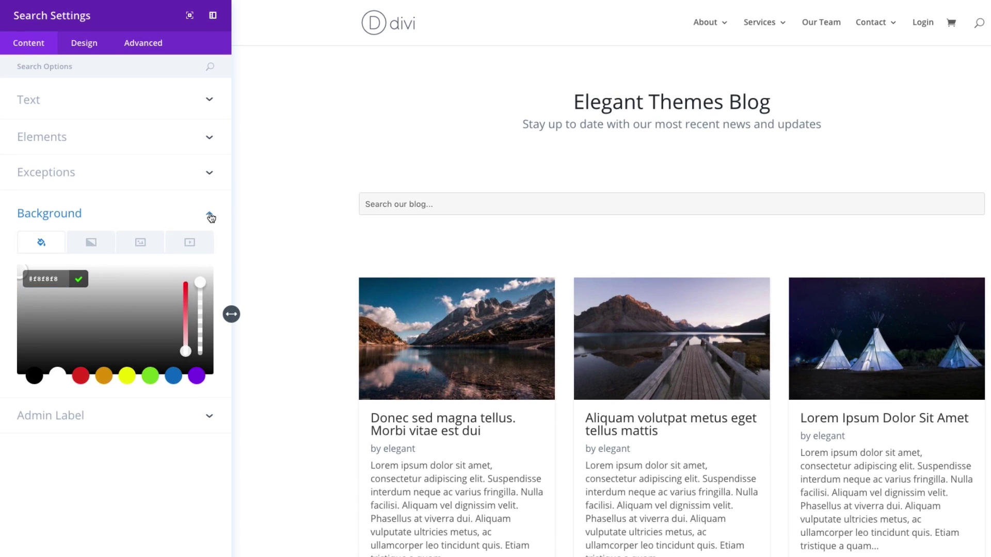
left_click(187, 189)
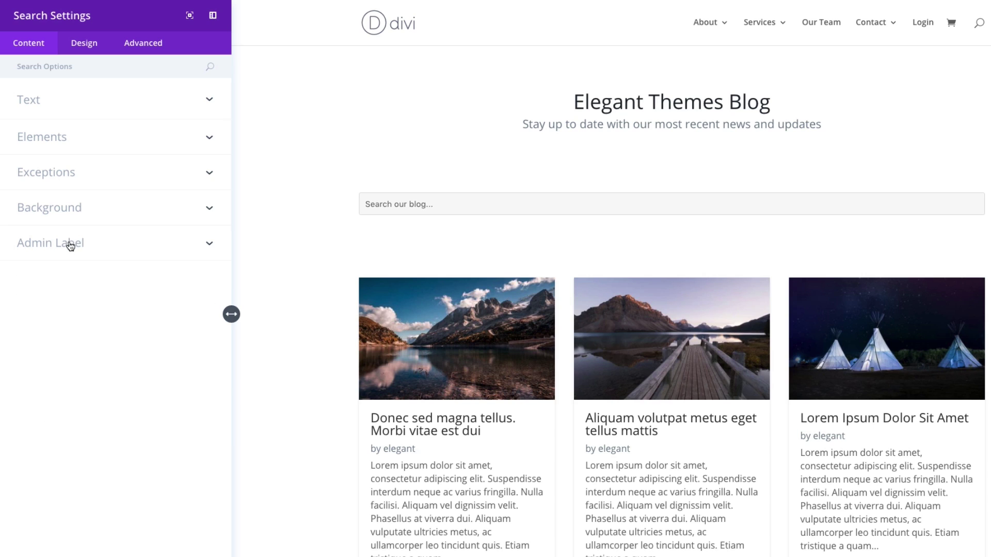
In Design > Search Field, set the Placeholder Color to grey #888888
left_click(85, 46)
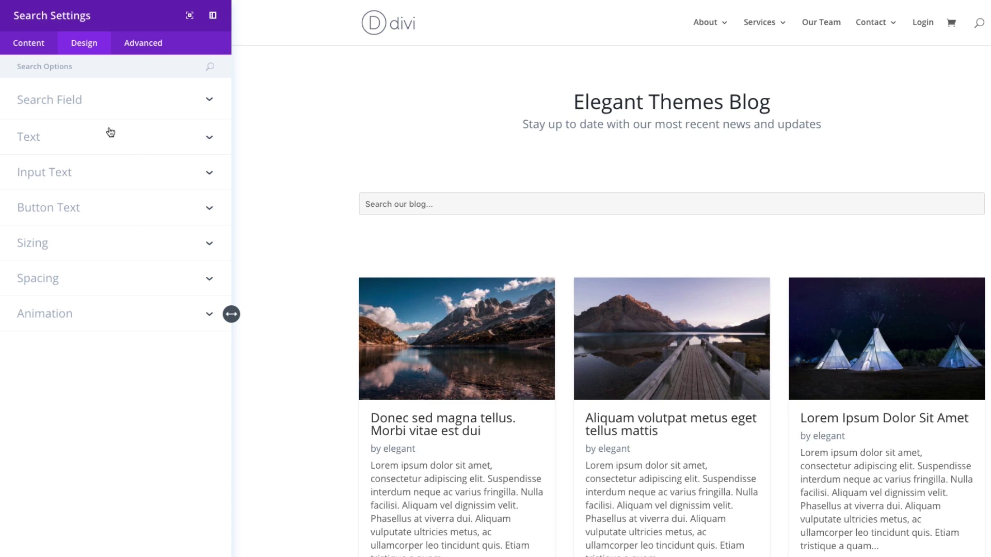
left_click(76, 103)
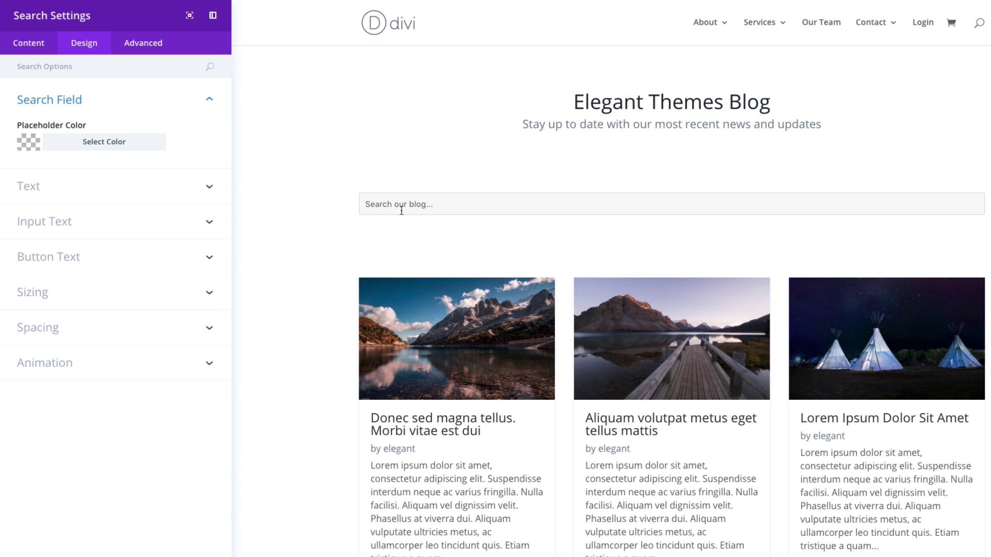
left_click(140, 154)
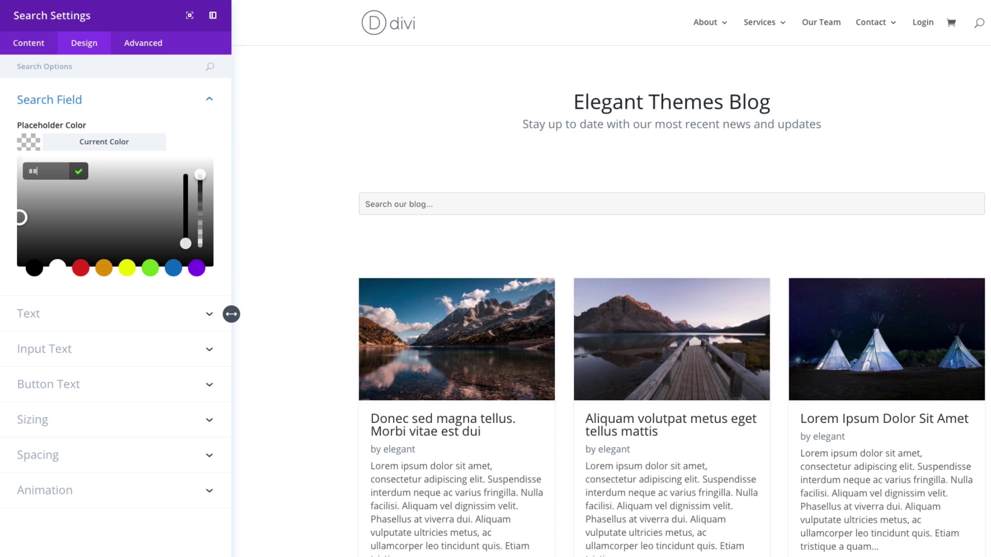
type("888888")
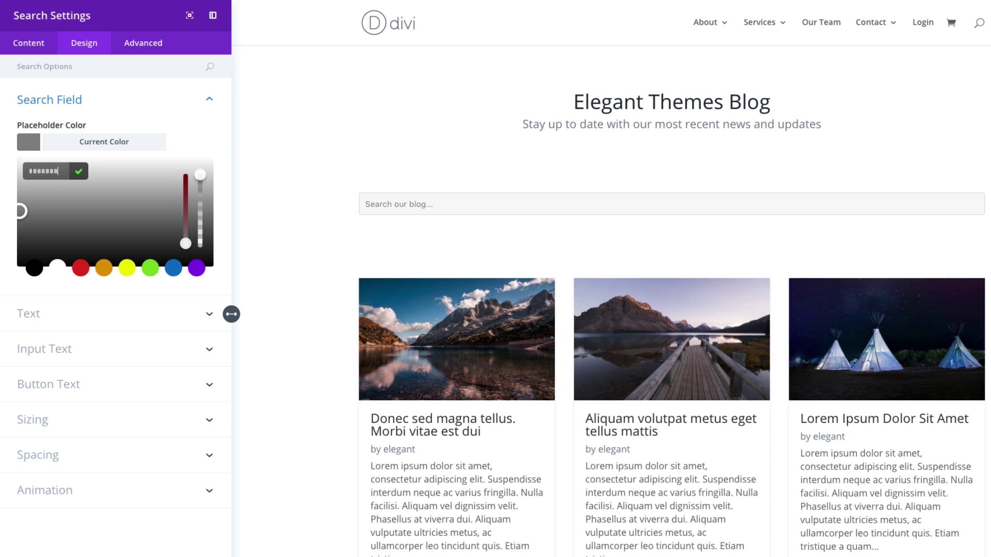
left_click(78, 171)
left_click(89, 187)
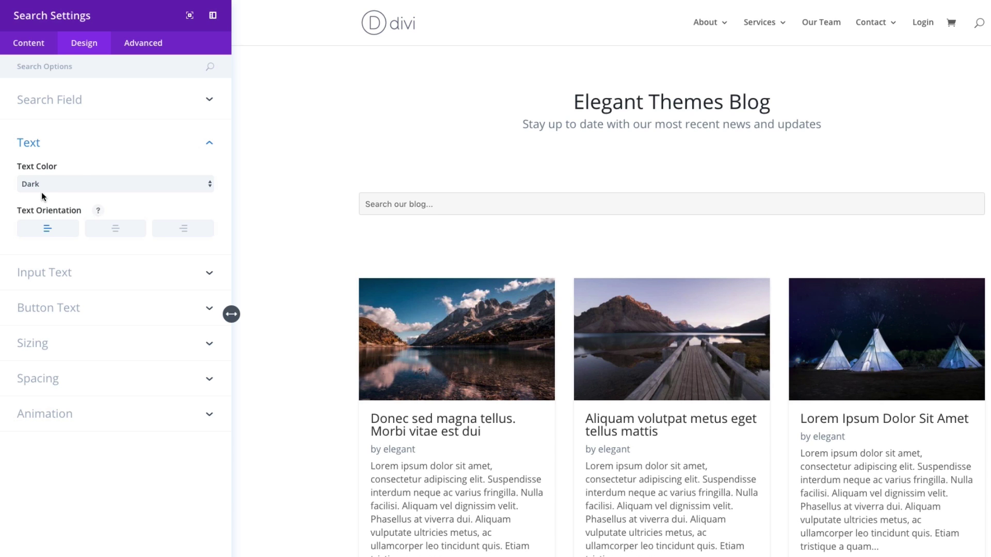
left_click(83, 181)
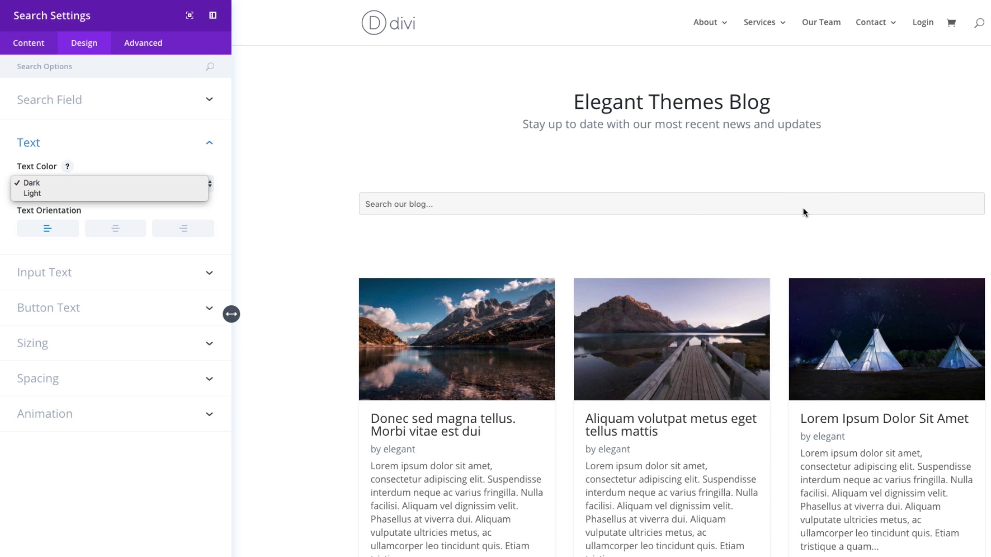
left_click(34, 194)
left_click(29, 43)
left_click(83, 42)
left_click(62, 143)
left_click(64, 187)
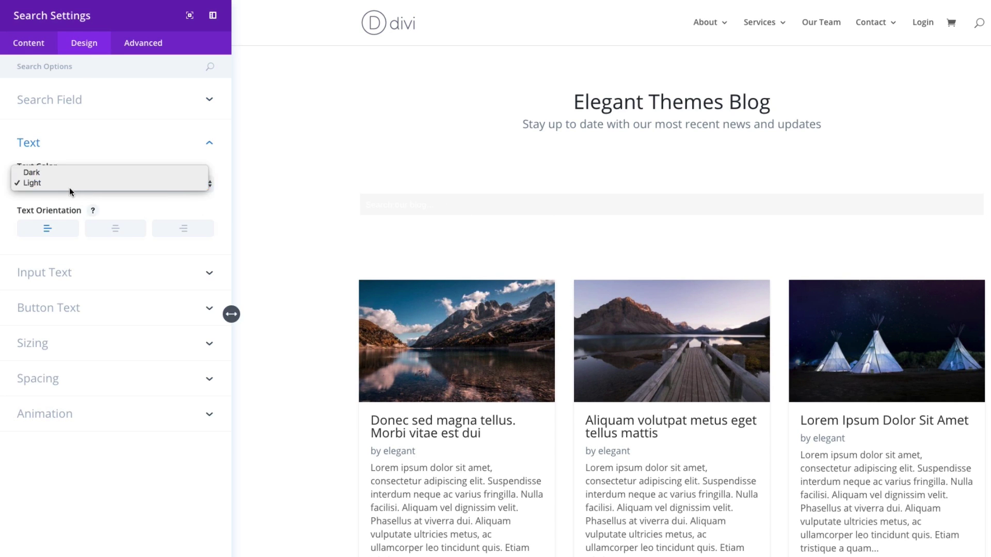
left_click(111, 182)
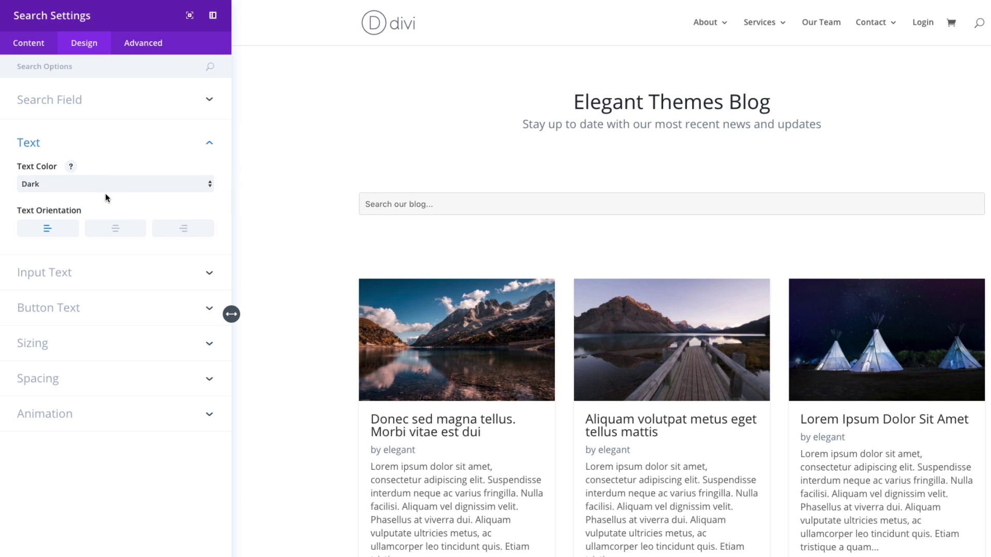
left_click(113, 234)
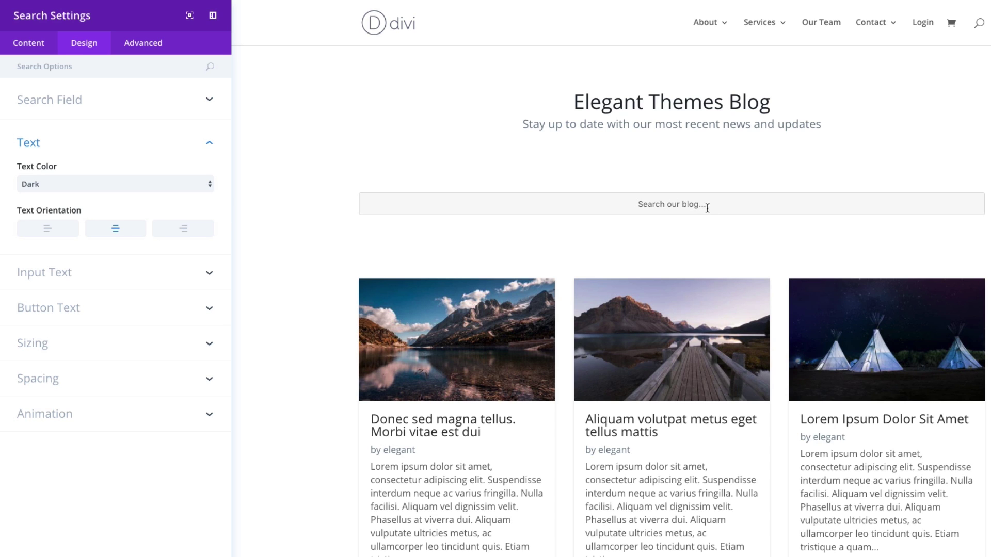
left_click(47, 238)
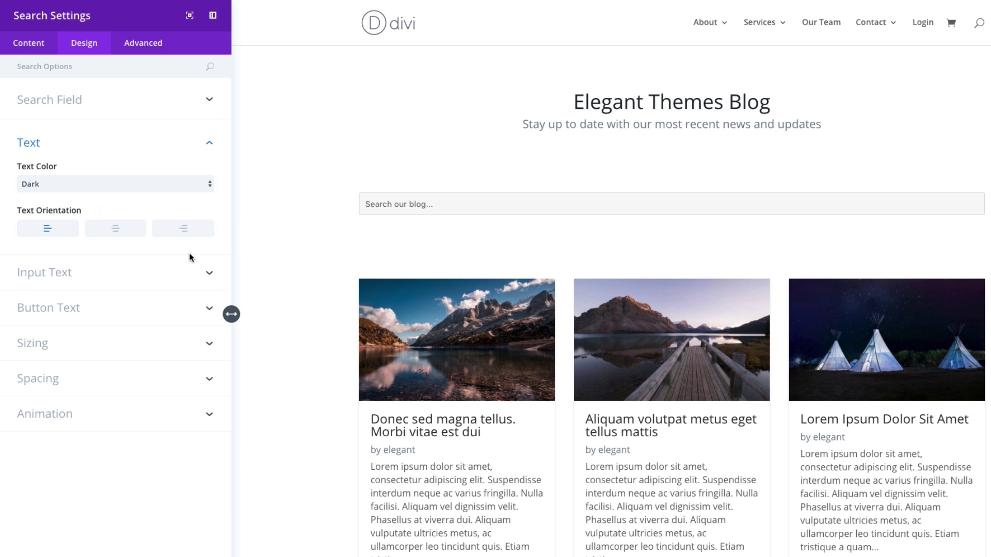
left_click(122, 279)
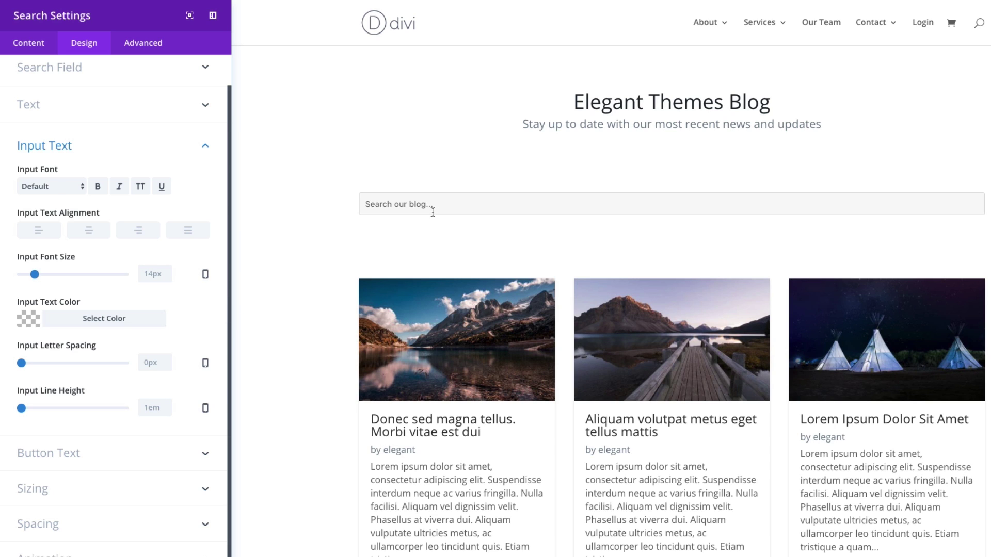
left_click(64, 187)
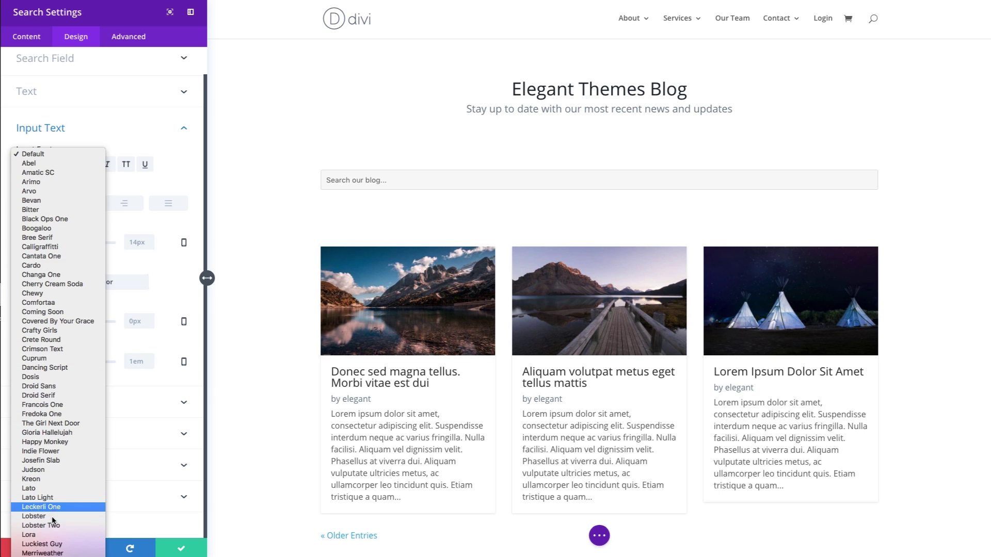
scroll(47, 513, "down", 5)
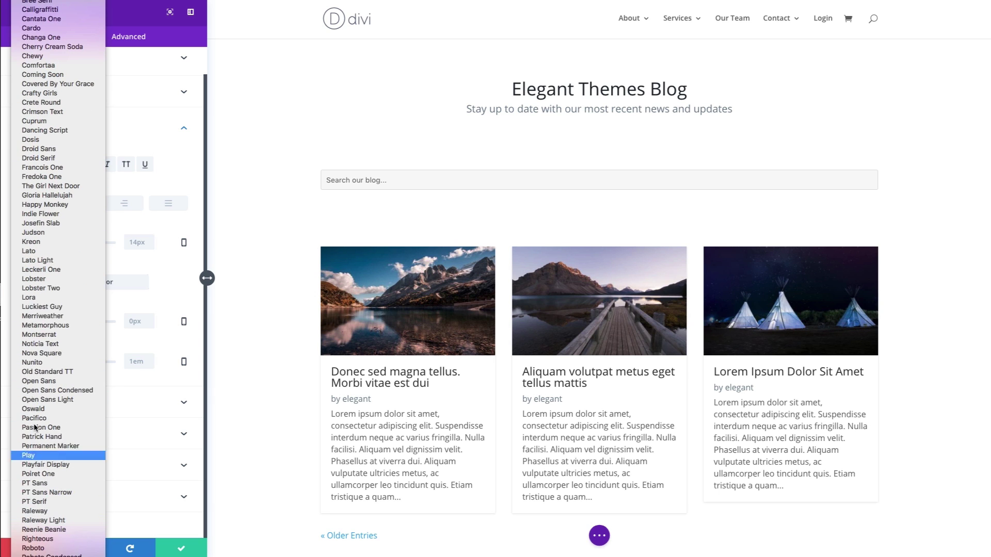
left_click(42, 252)
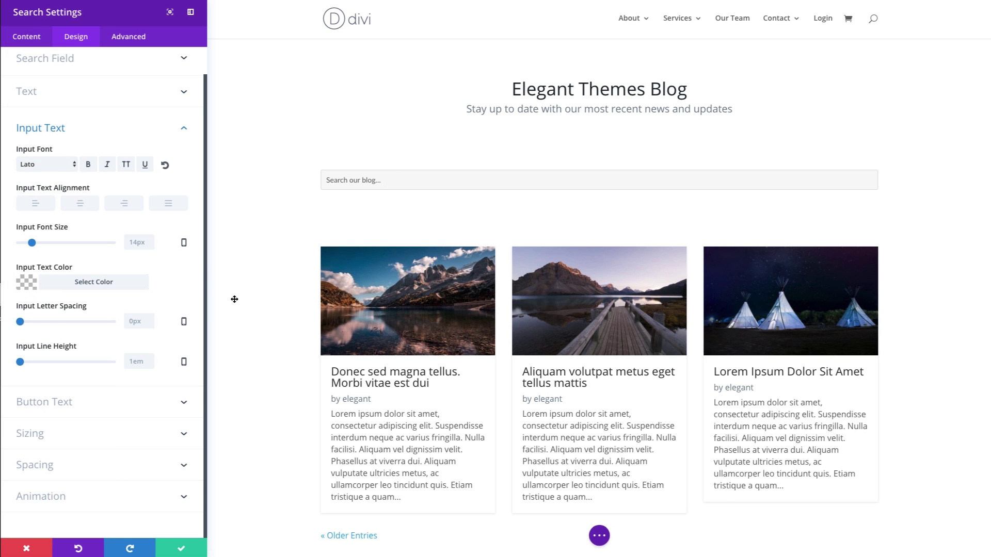
type("roboto")
left_click(42, 164)
scroll(47, 52, "up", 5)
left_click(507, 121)
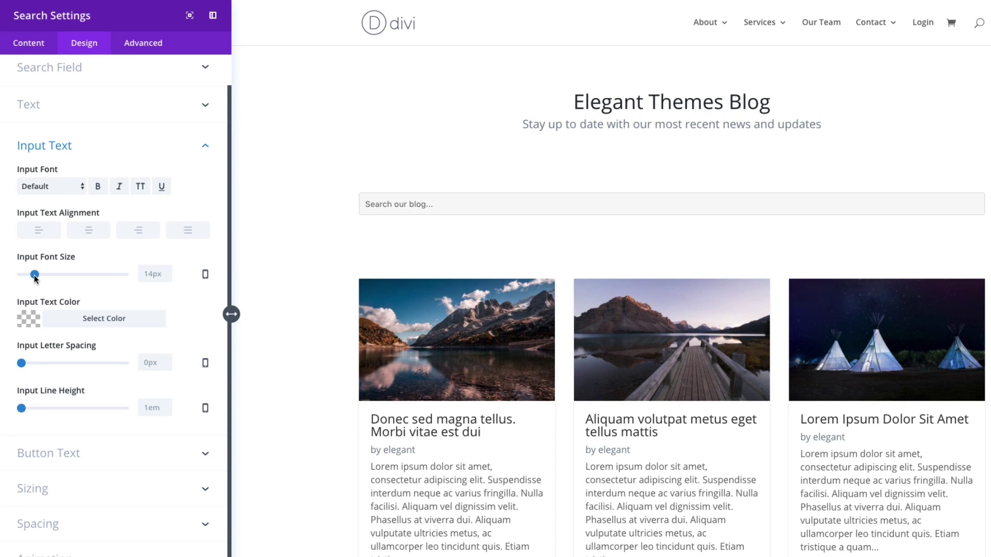
Set Input Font Size to 16px and Input Text Color to #888888
left_click_drag(34, 274, 37, 275)
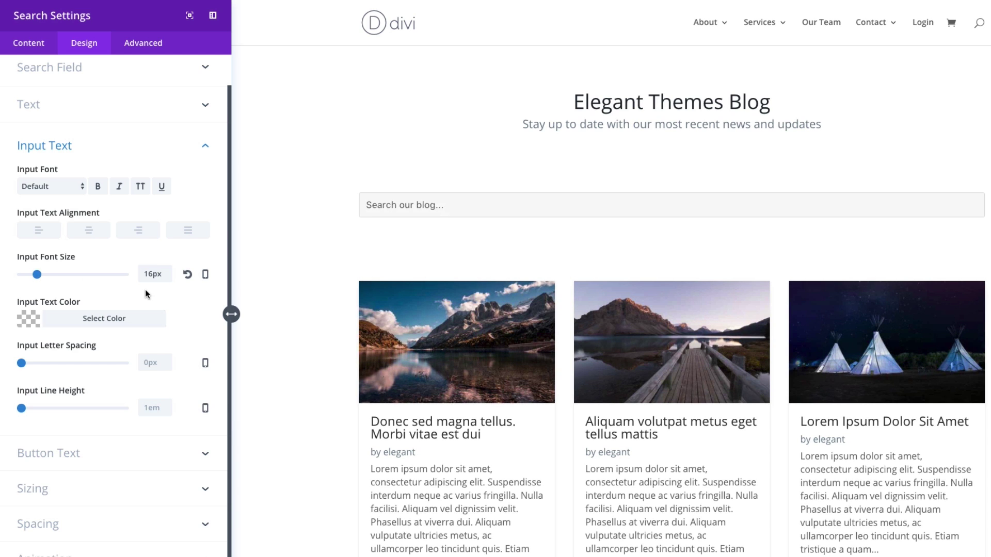
left_click(89, 319)
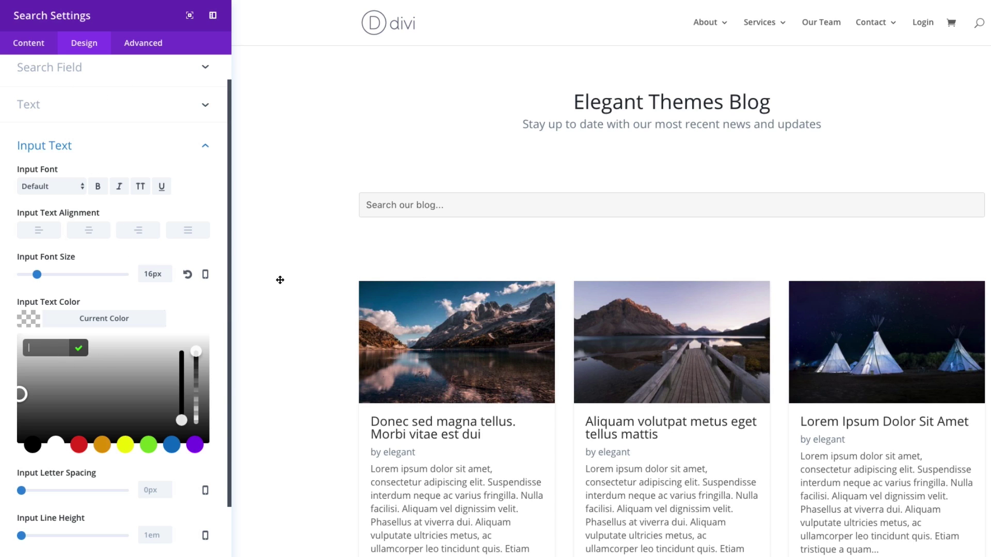
left_click(65, 346)
type("888888")
key("Return")
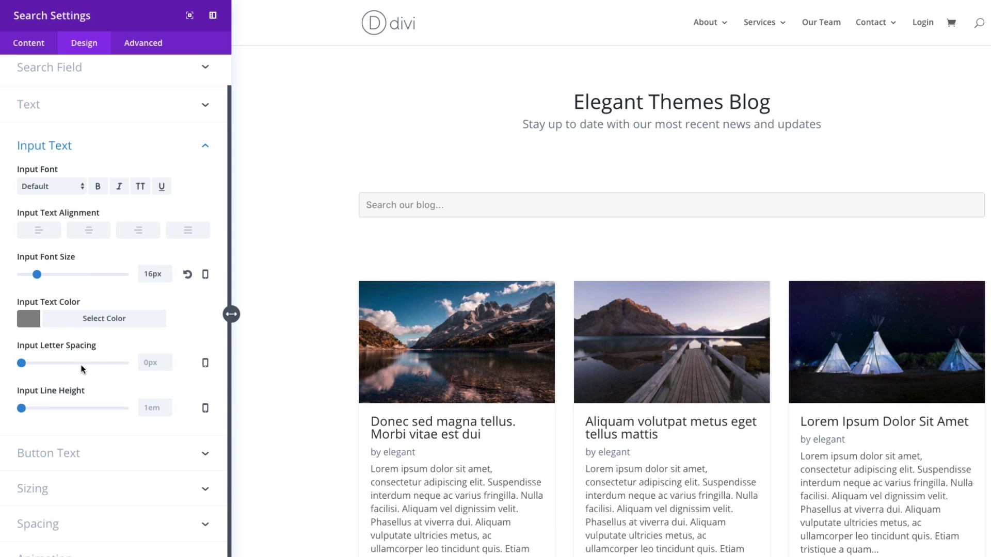
Try wider letter spacing and 2.8em line height, then reset line height to 1em
left_click_drag(23, 363, 21, 365)
left_click_drag(21, 412, 114, 408)
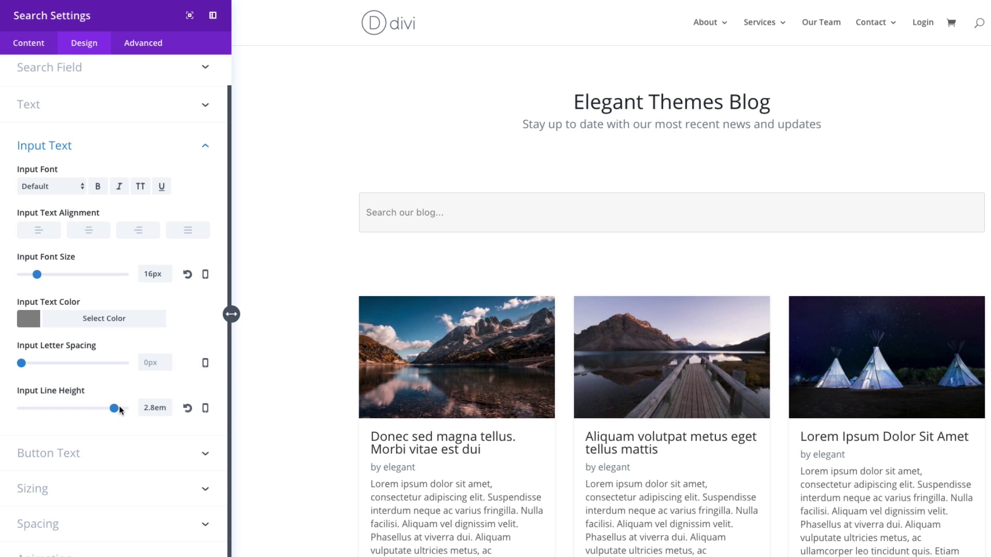
left_click(188, 409)
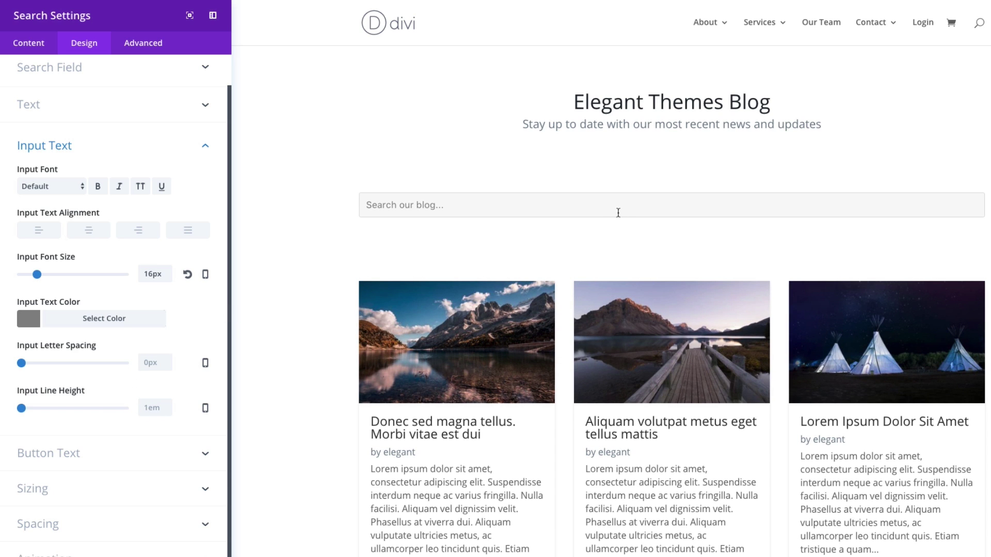
Switch Show Button back to YES under Content > Elements
left_click(69, 462)
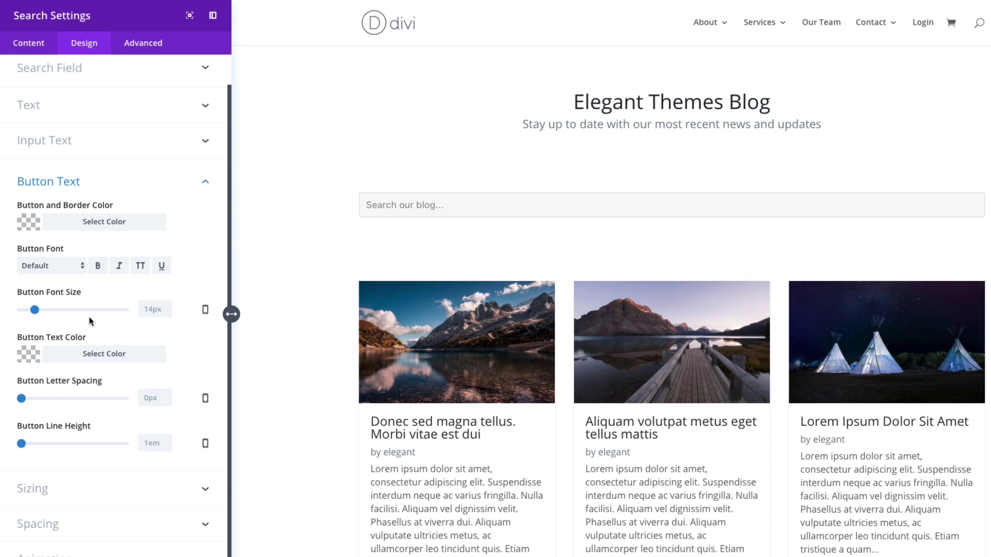
left_click(29, 43)
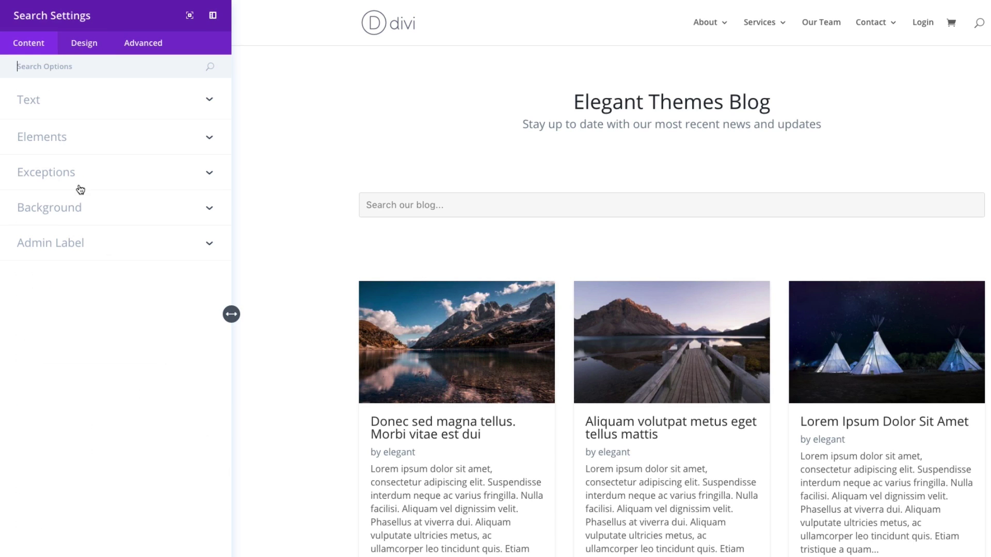
left_click(58, 144)
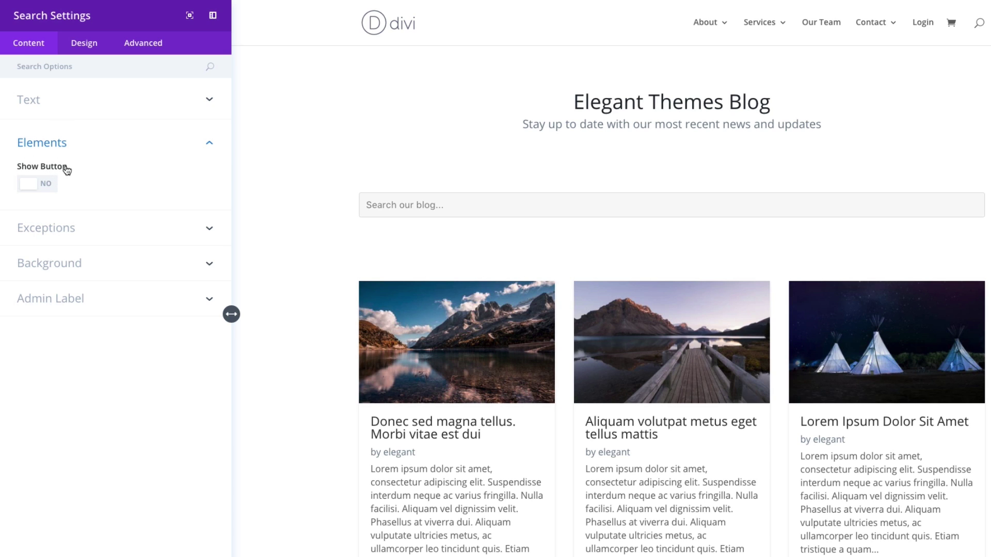
left_click(50, 191)
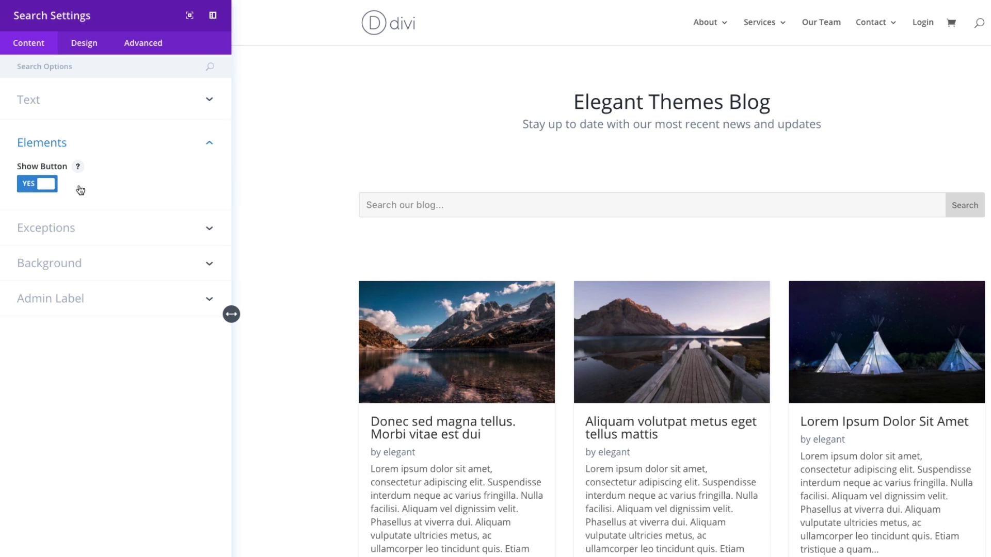
In Button Text, make the button and border blue, the text white, and the size 20px
left_click(89, 49)
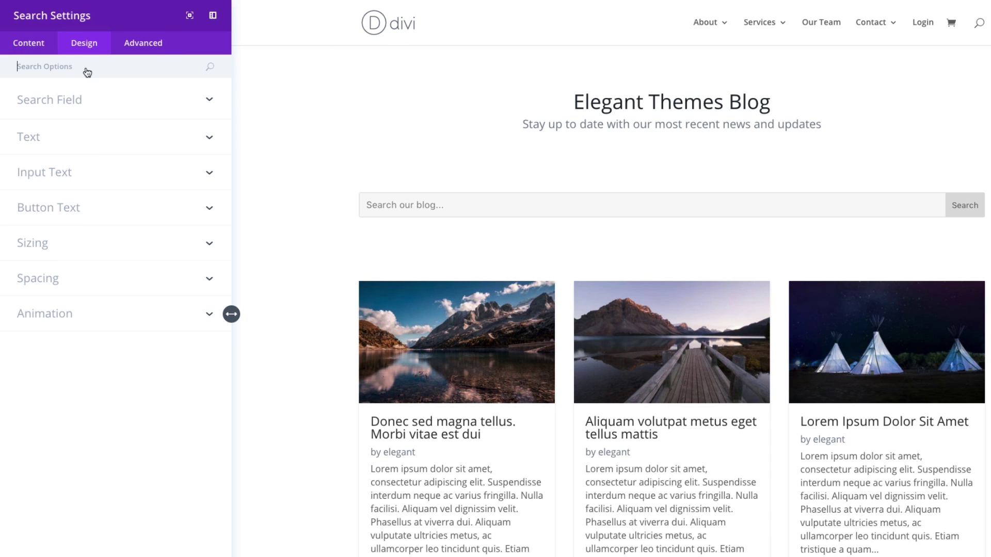
left_click(79, 209)
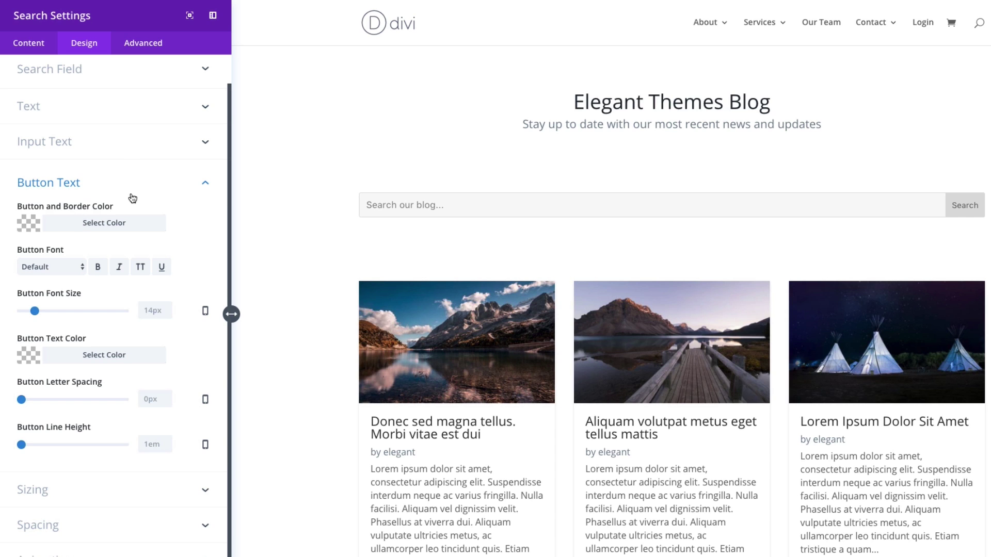
left_click(89, 225)
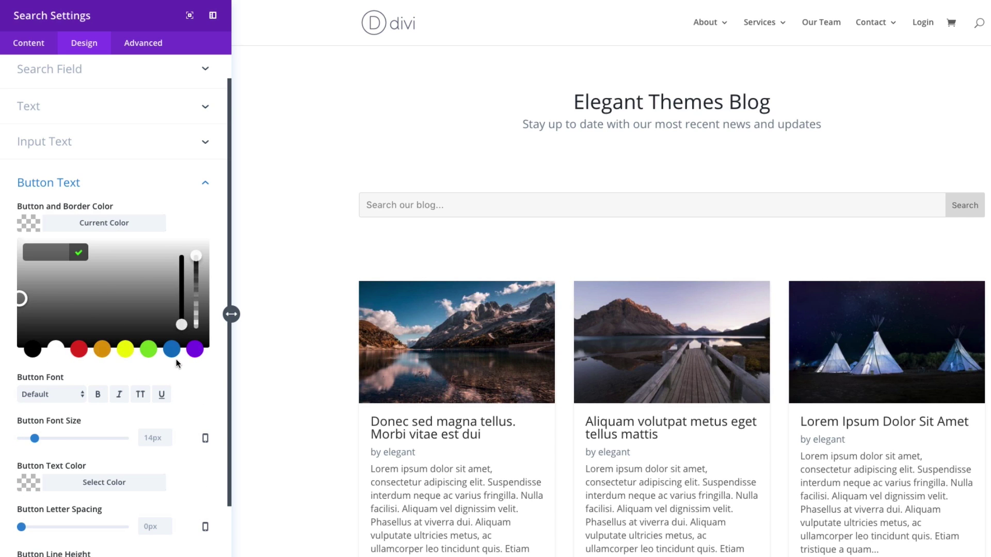
left_click(172, 349)
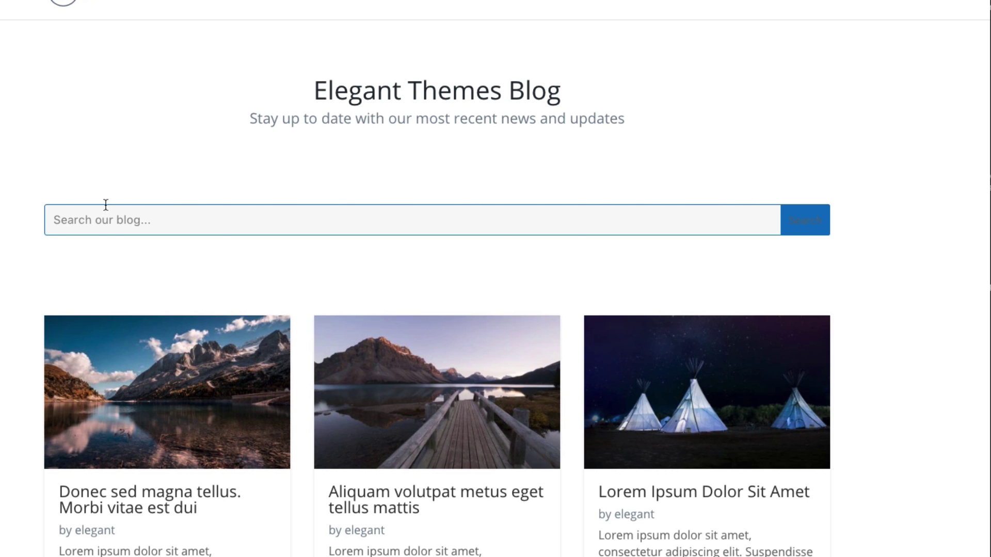
scroll(851, 250, "down", 1)
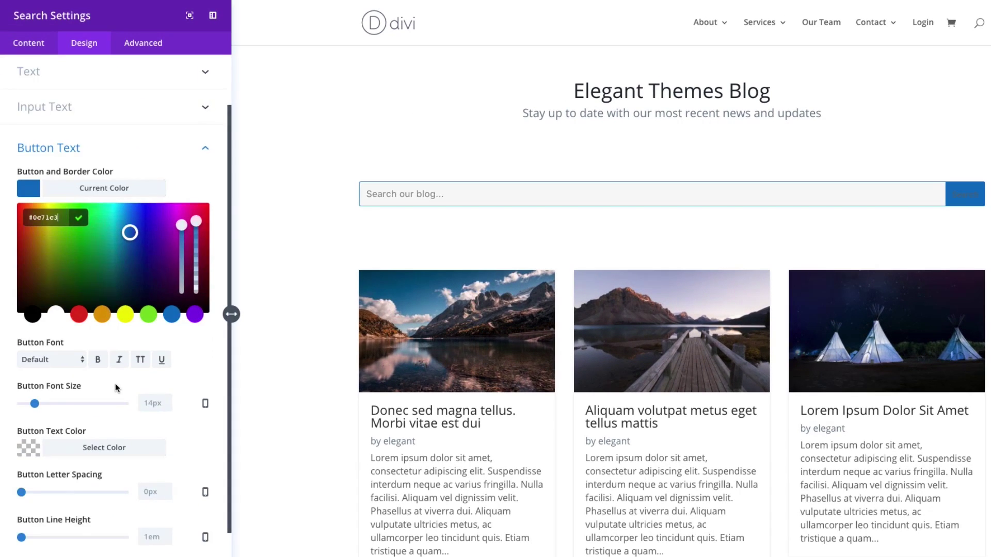
scroll(115, 383, "down", 1)
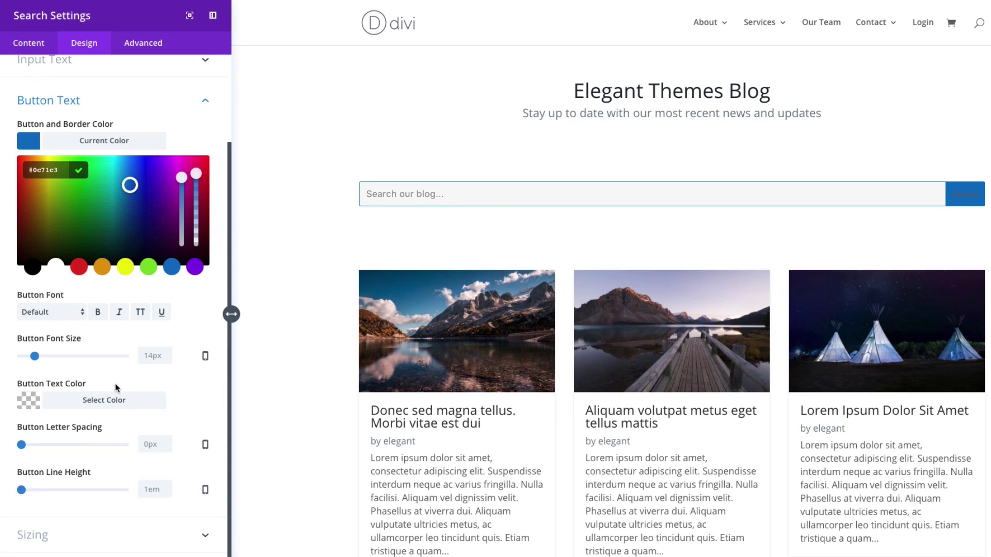
left_click(72, 402)
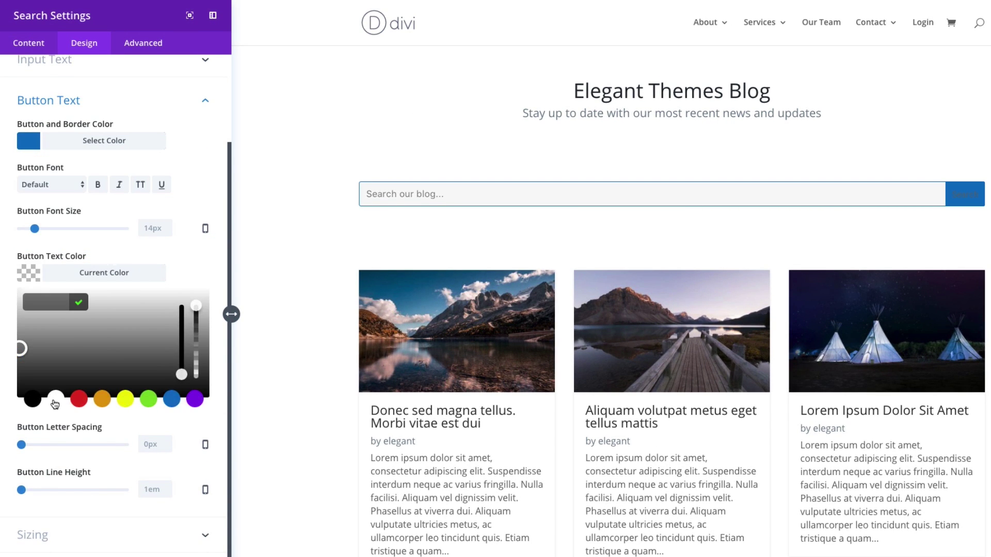
left_click(54, 401)
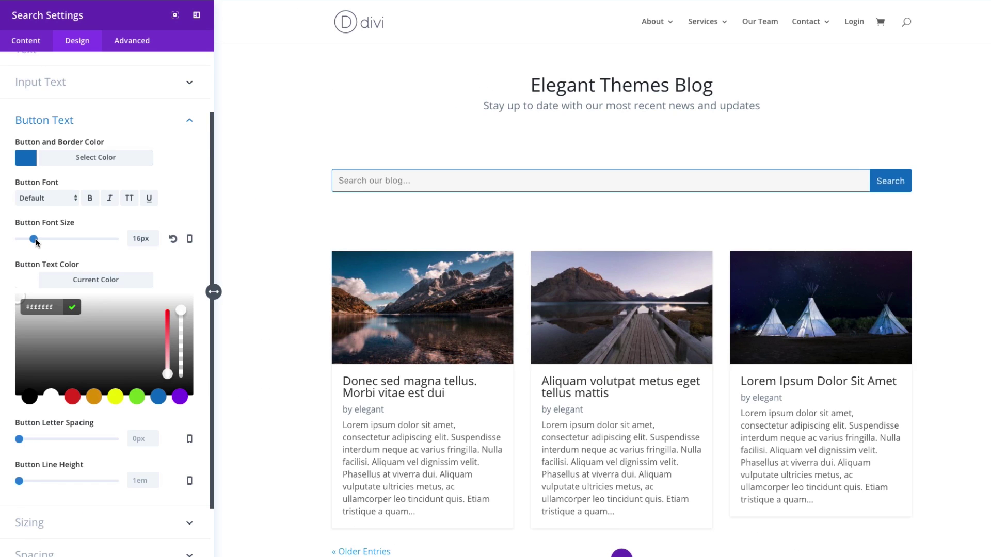
left_click_drag(36, 242, 39, 243)
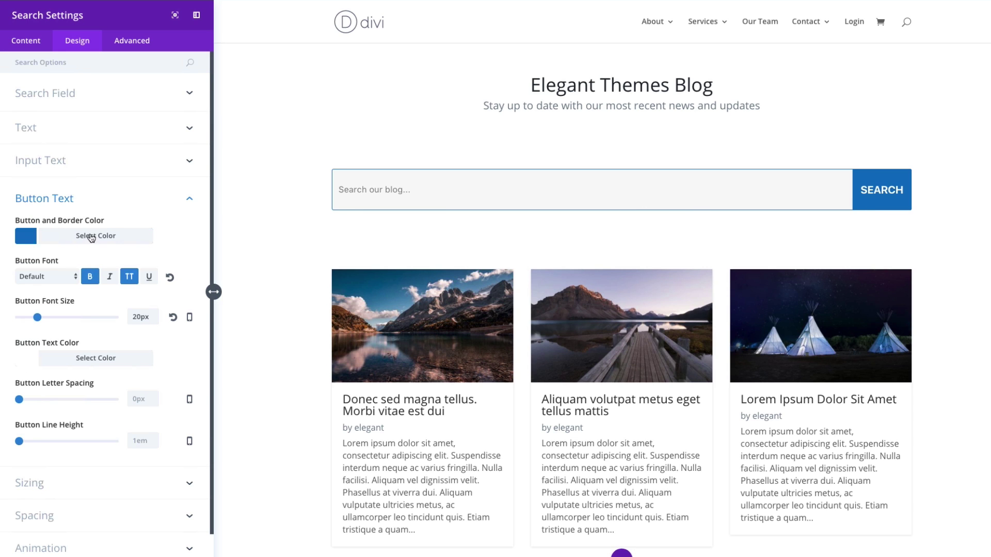
Turn Show Button off again under Content > Elements
left_click(36, 41)
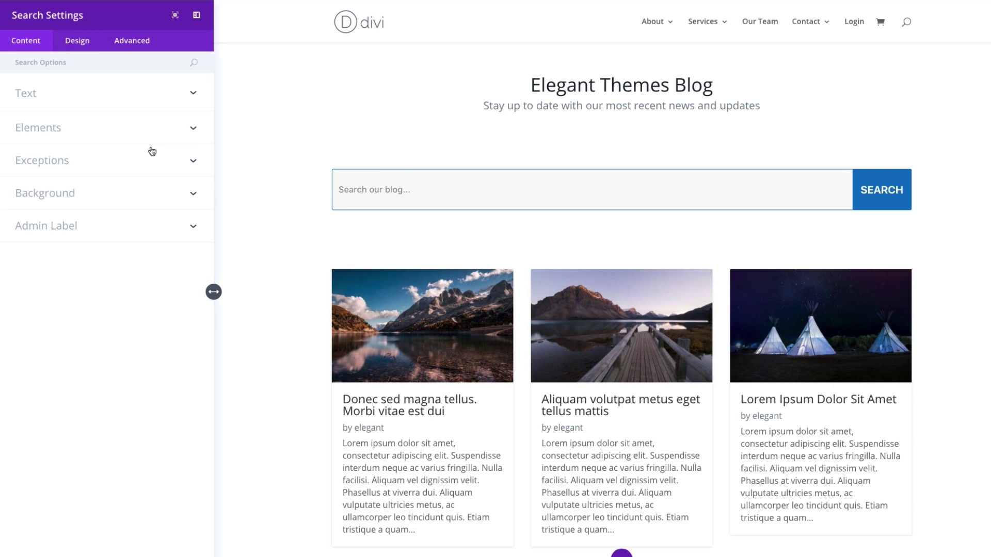
left_click(64, 135)
left_click(47, 175)
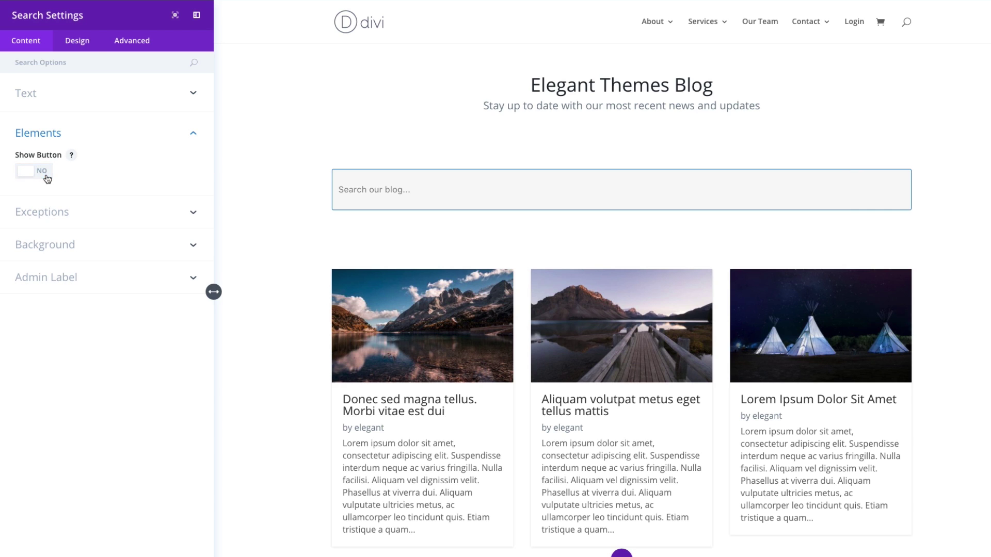
Clear the button colour, reset bold, uppercase and 14px text size, then expand Sizing
left_click(78, 40)
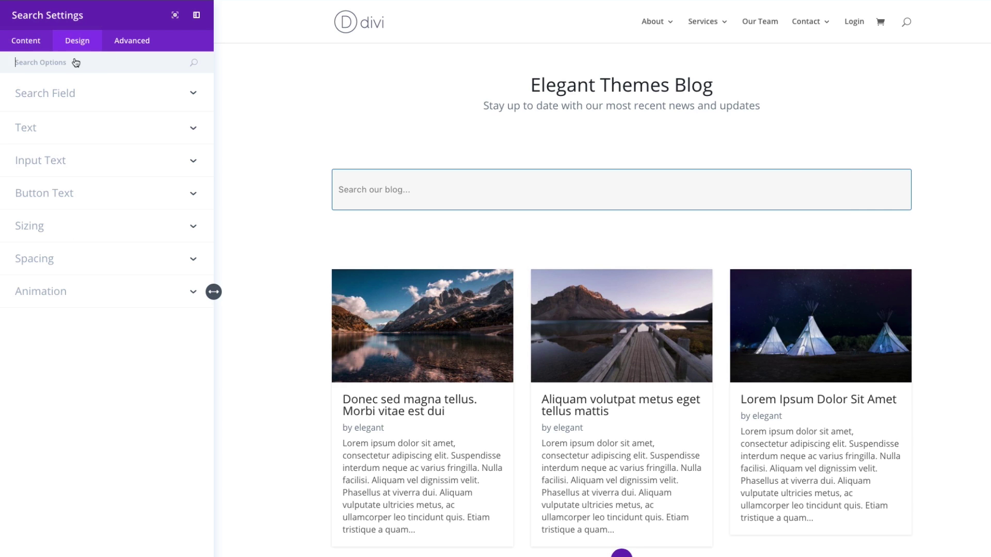
left_click(82, 193)
left_click(96, 207)
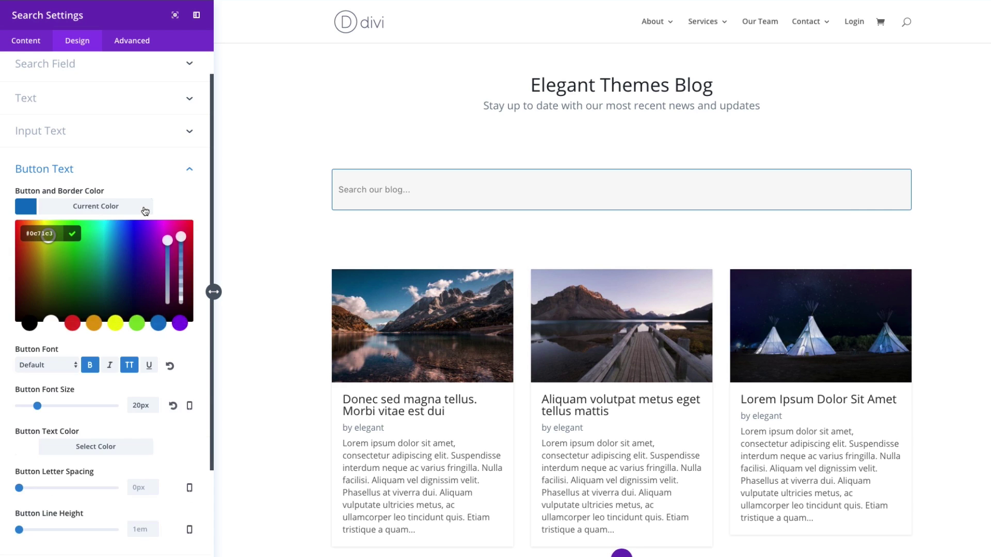
left_click(23, 234)
key("BackSpace")
left_click(122, 207)
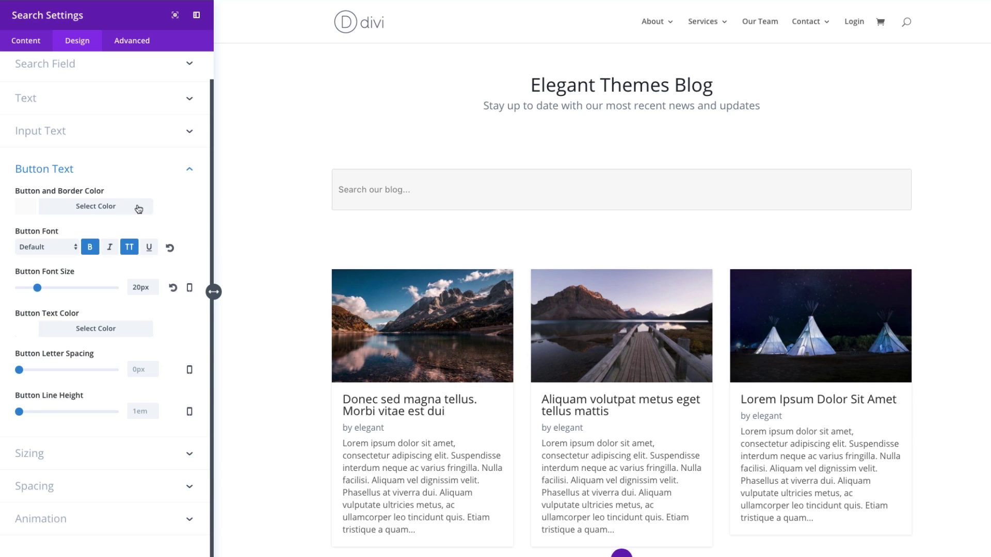
left_click(170, 247)
left_click(171, 288)
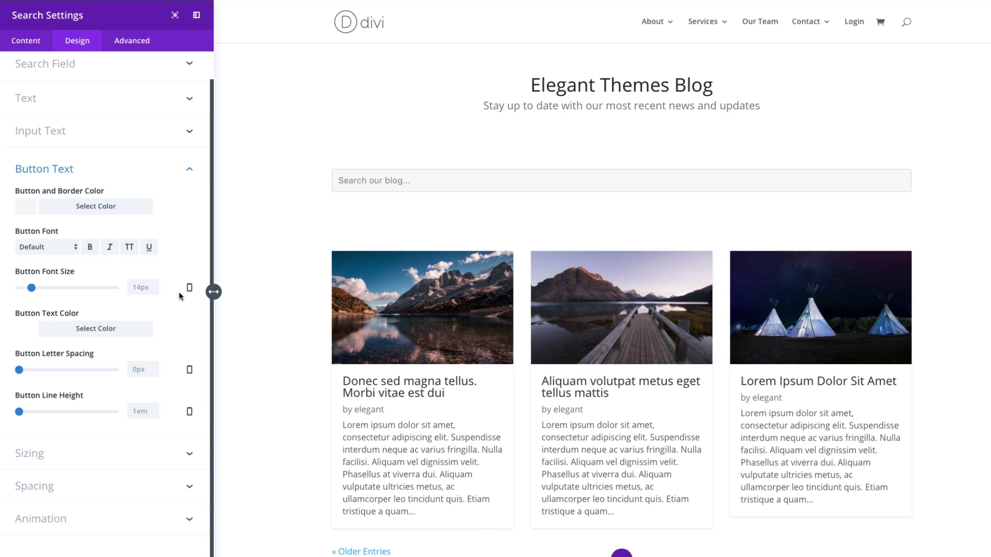
left_click(147, 455)
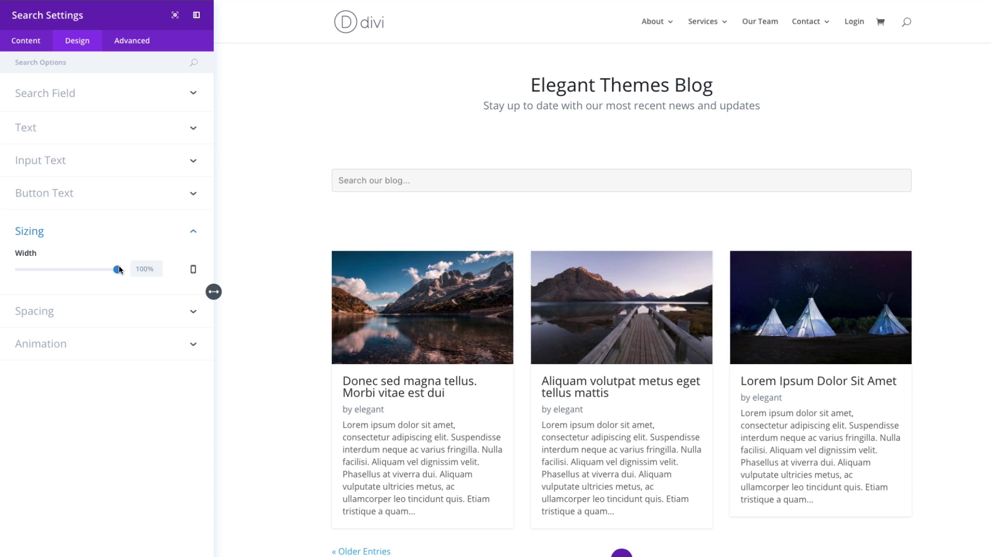
Set the search module width to 300px and centre it with Module Alignment
left_click_drag(118, 272, 49, 274)
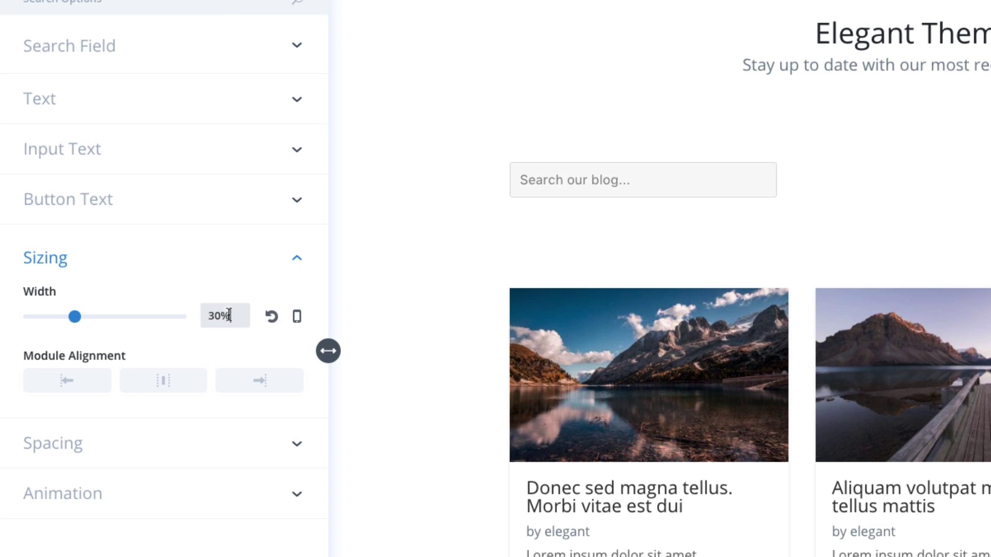
left_click_drag(228, 315, 201, 315)
type("300px")
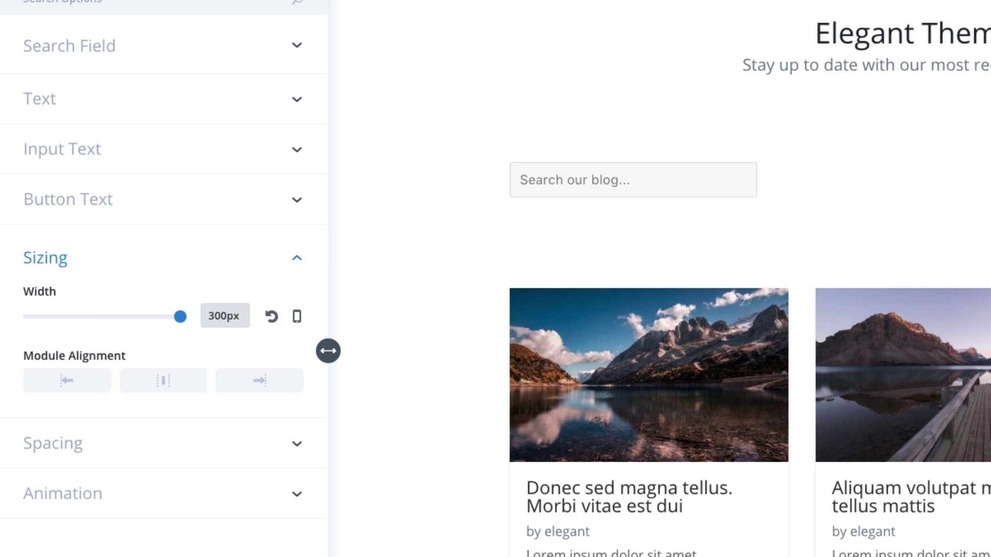
left_click(279, 291)
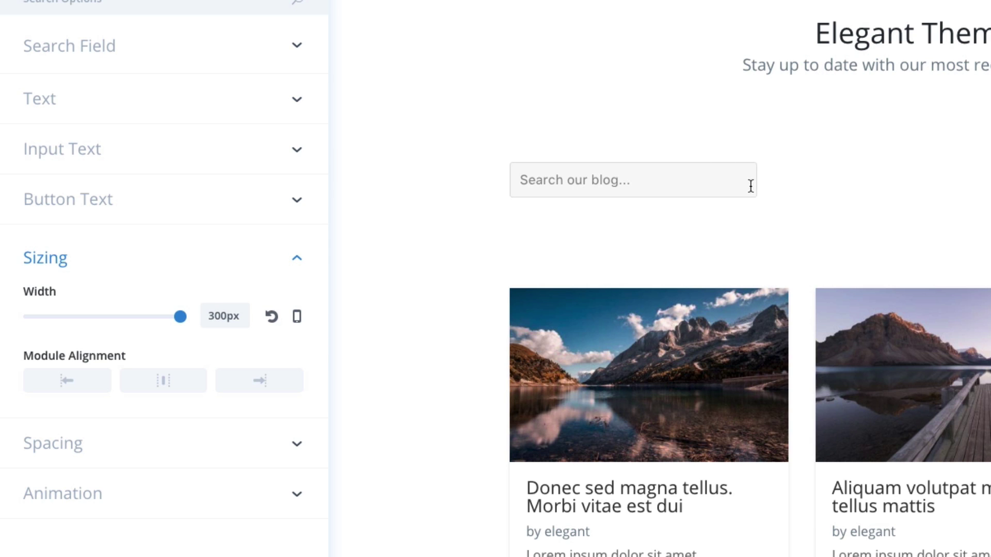
left_click(170, 383)
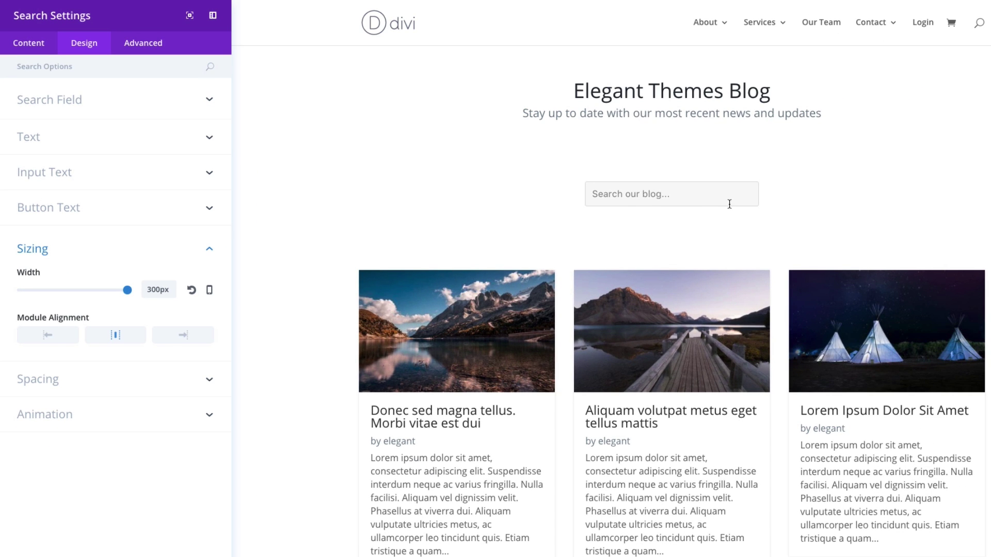
Enter 20px for both Custom Padding Top and Bottom in the Spacing section
left_click(77, 380)
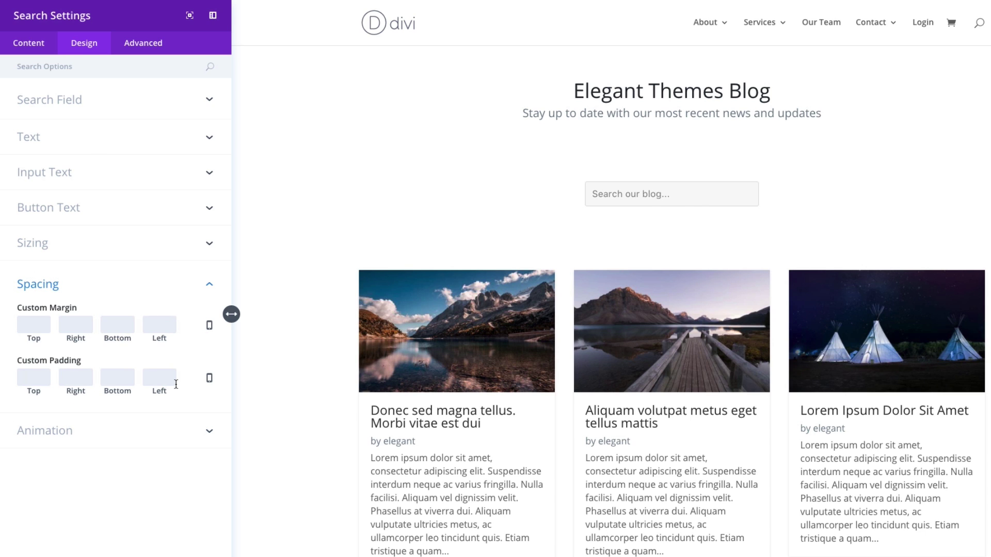
type("20")
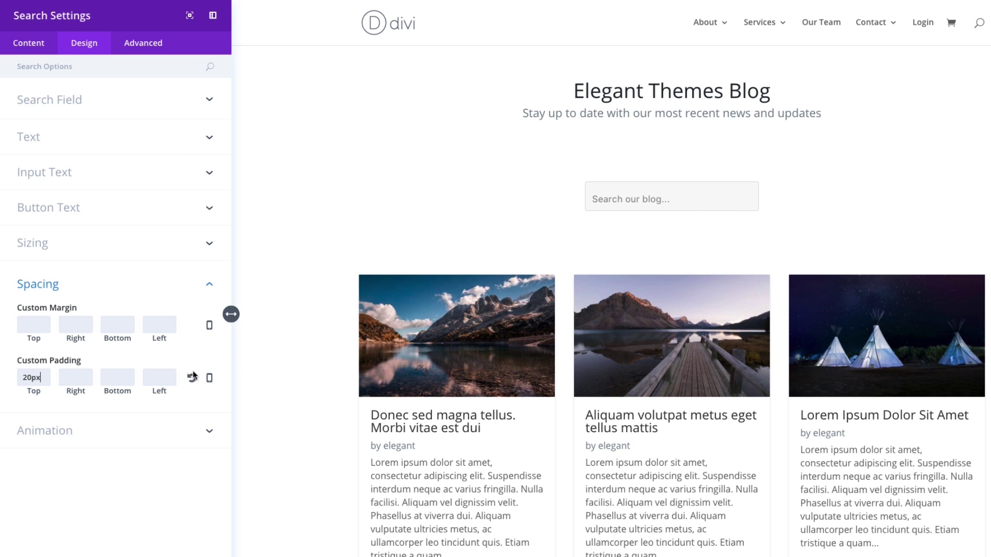
left_click(109, 383)
type("20")
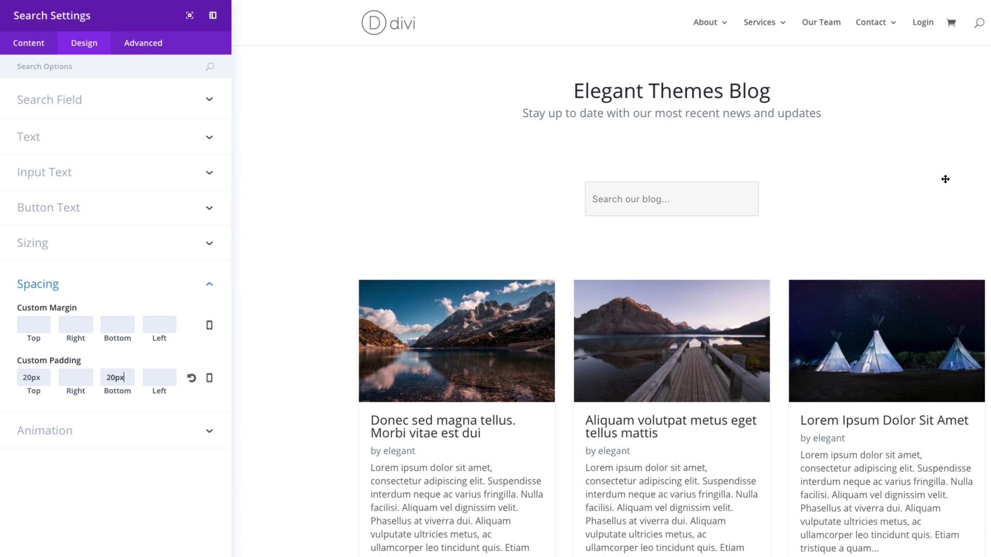
left_click(38, 436)
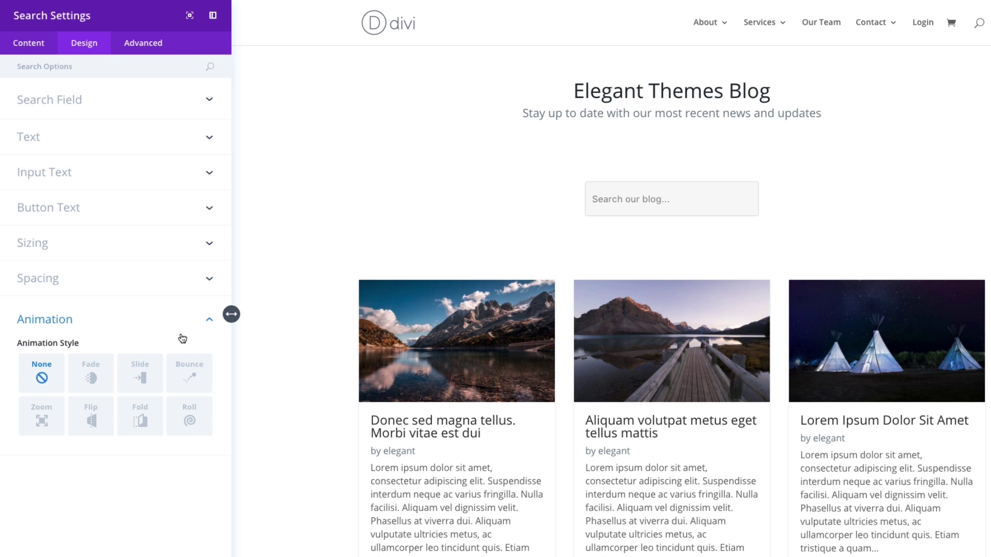
left_click(141, 379)
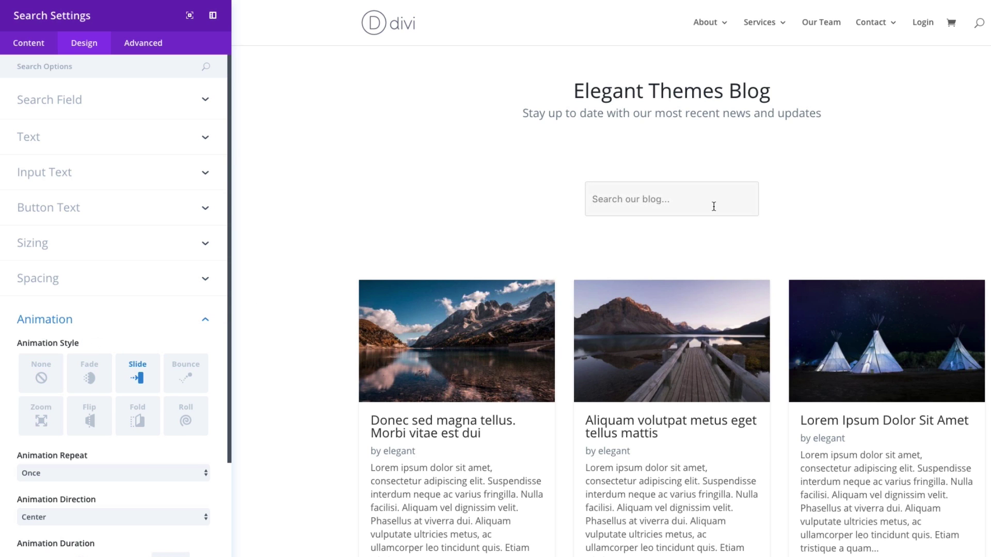
left_click(92, 379)
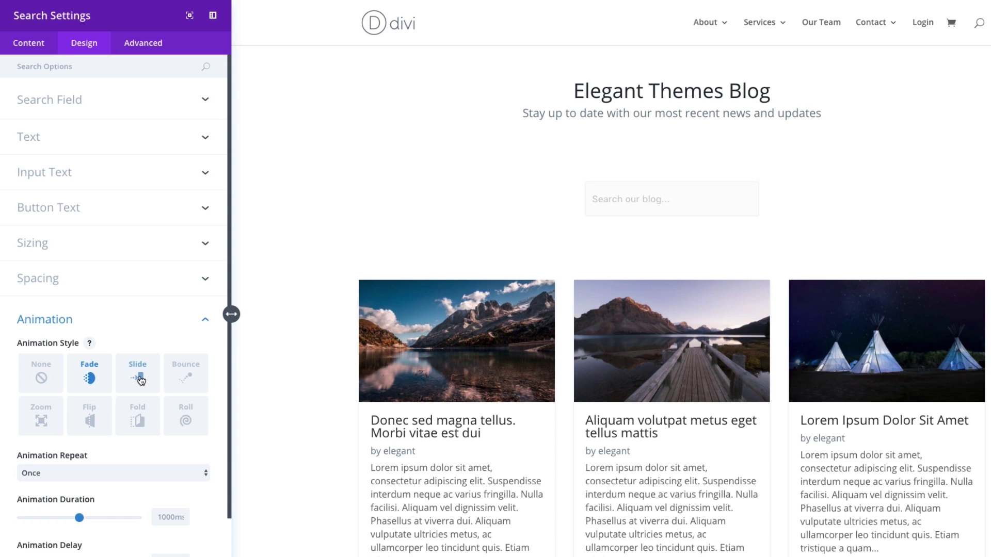
left_click(189, 381)
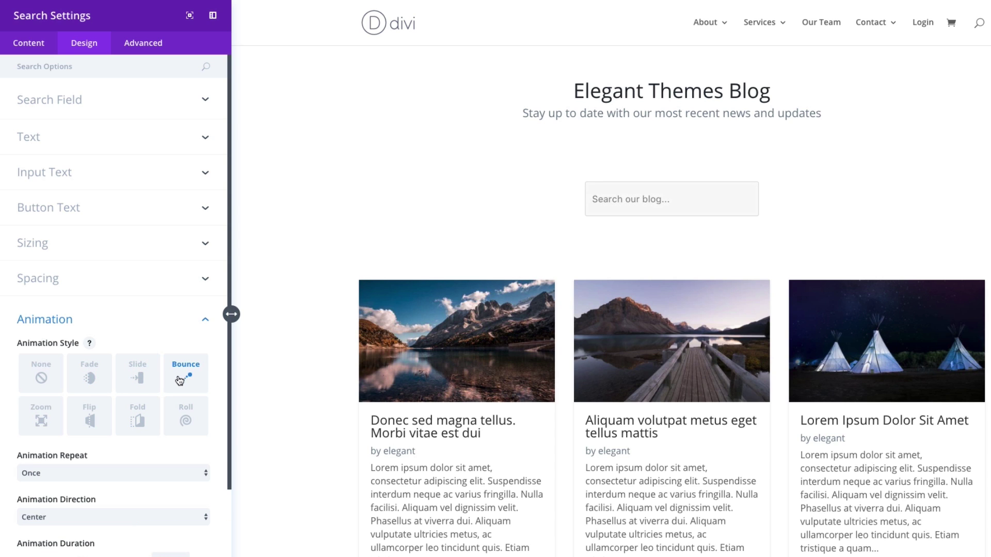
left_click(137, 424)
left_click(138, 386)
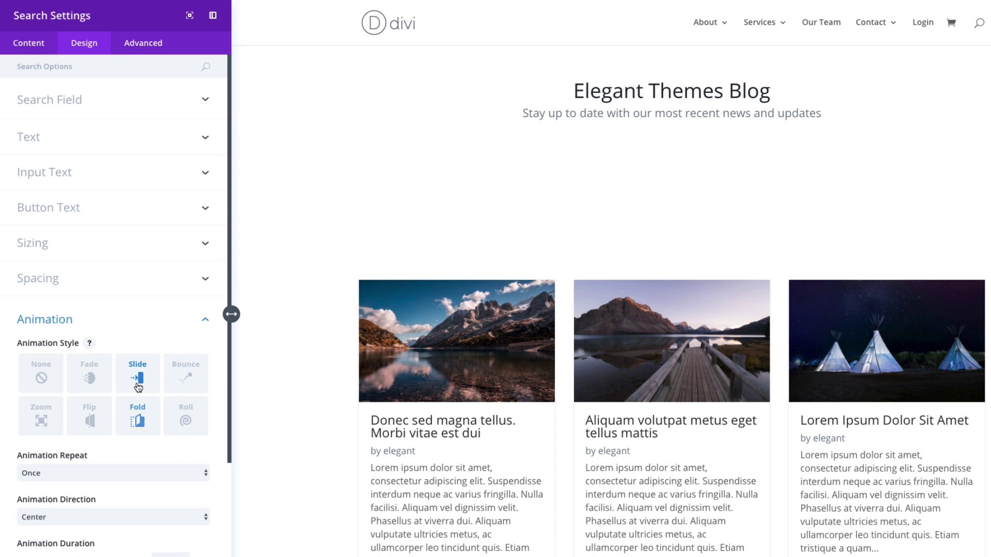
left_click(43, 381)
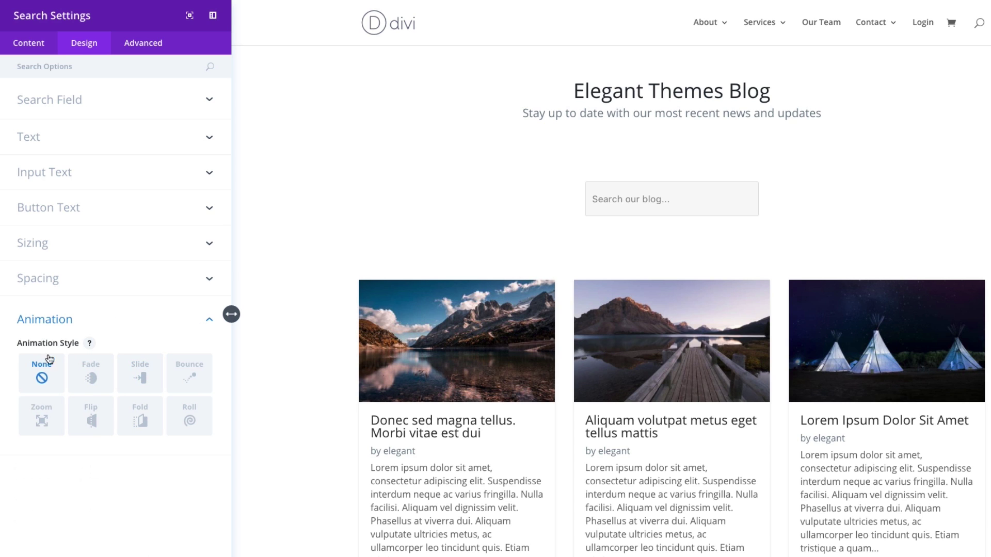
left_click(66, 323)
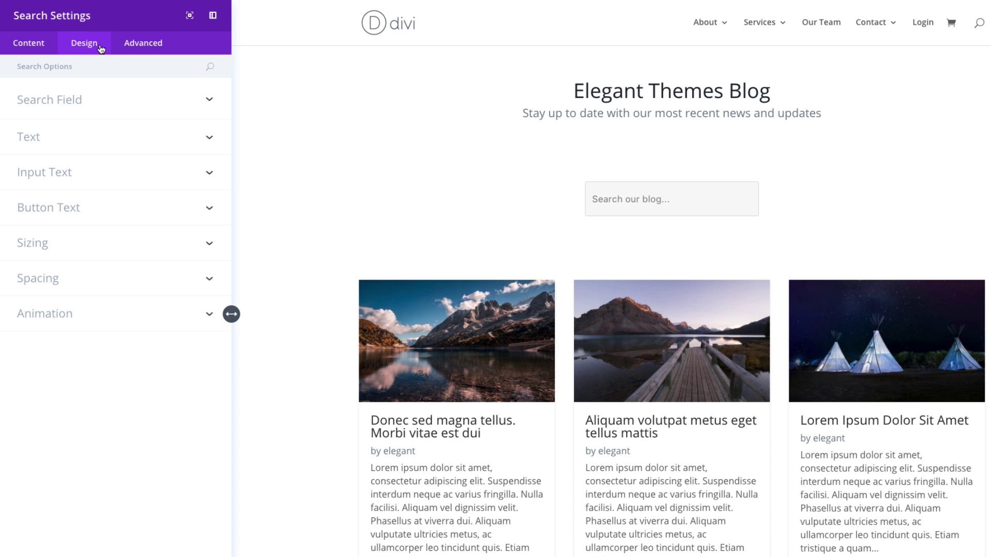
Show the Advanced tab with the CSS ID & Classes and Custom CSS sections expanded
left_click(153, 49)
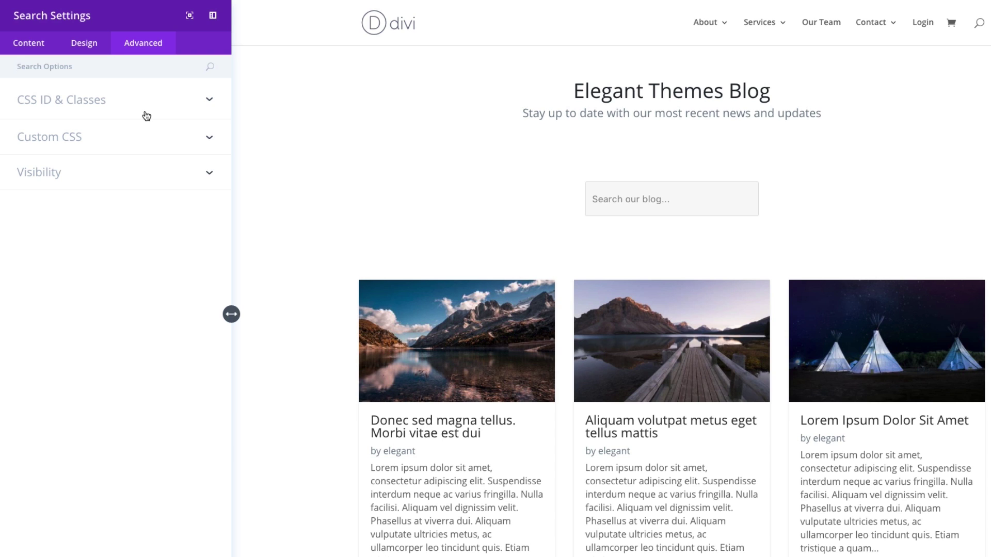
left_click(97, 47)
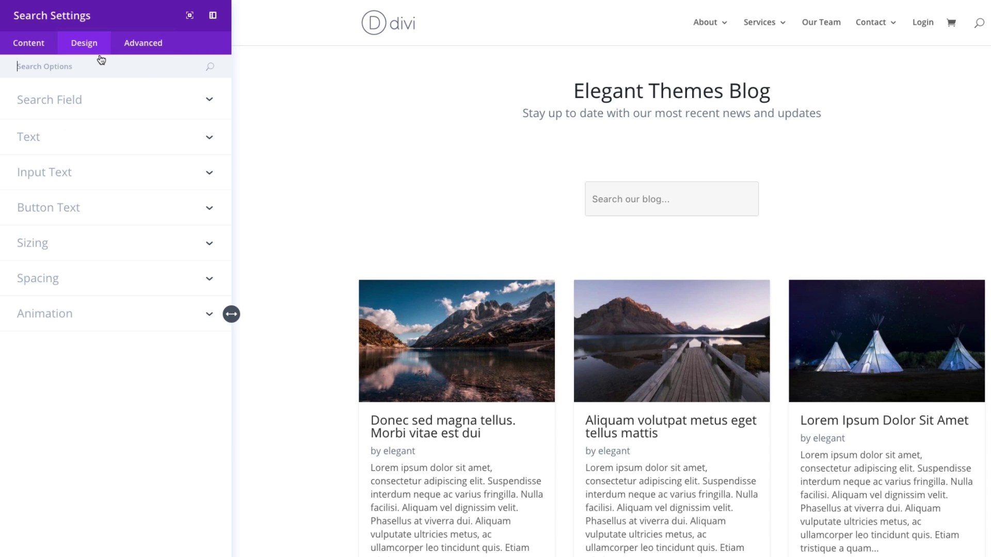
left_click(147, 48)
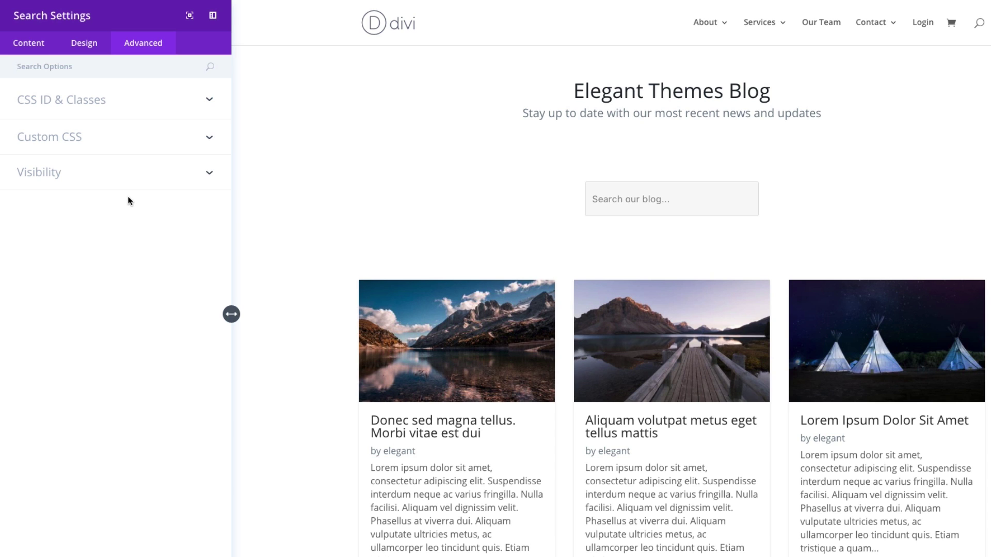
left_click(118, 137)
scroll(176, 247, "up", 2)
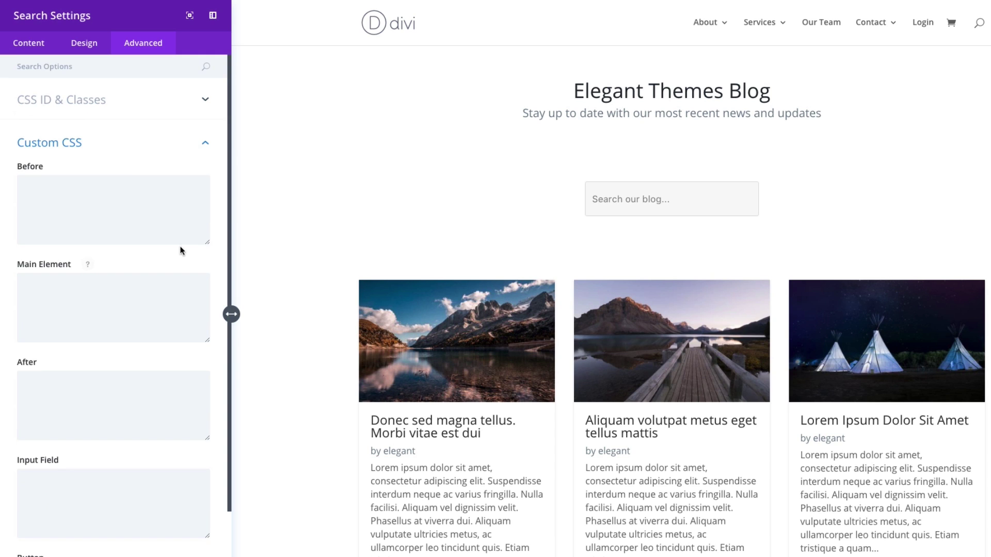
left_click(144, 112)
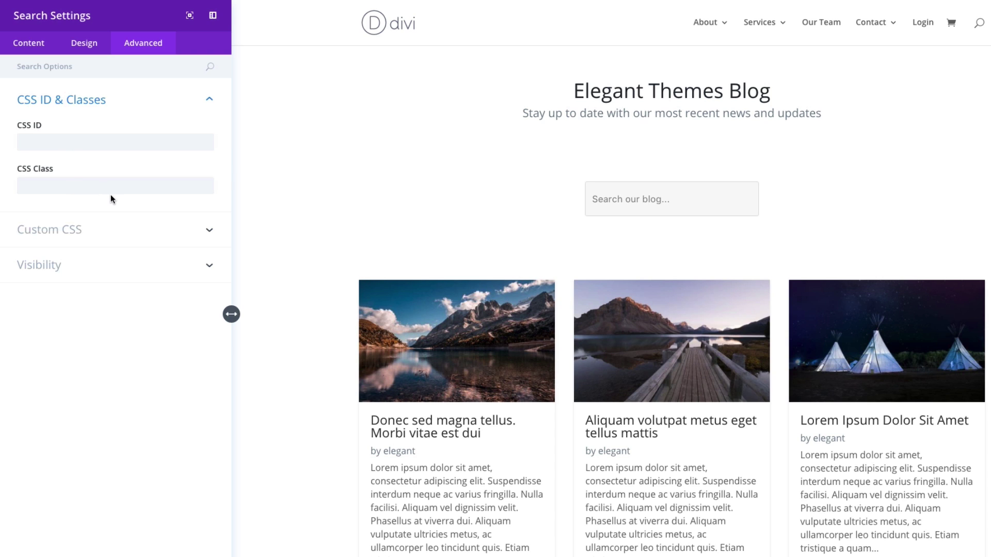
left_click(79, 228)
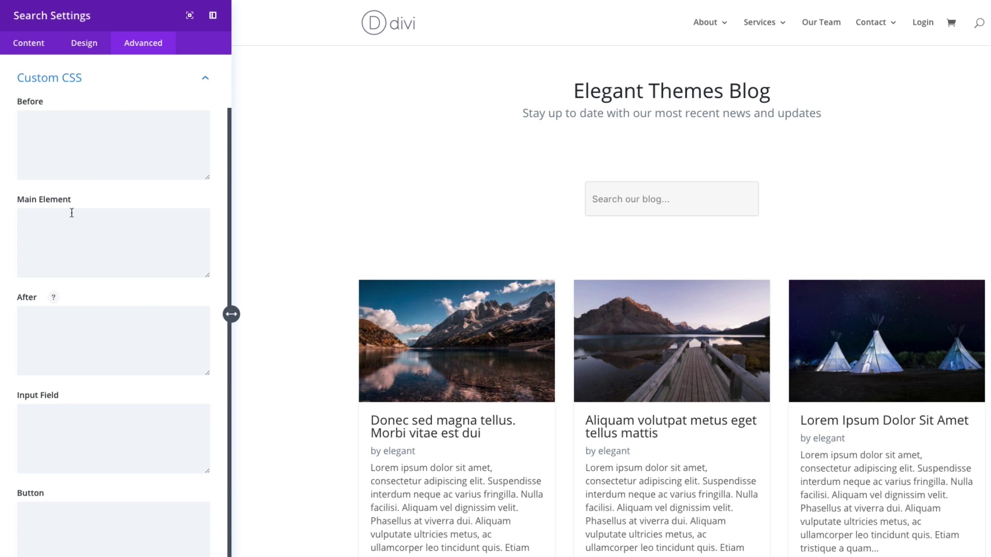
scroll(106, 361, "up", 2)
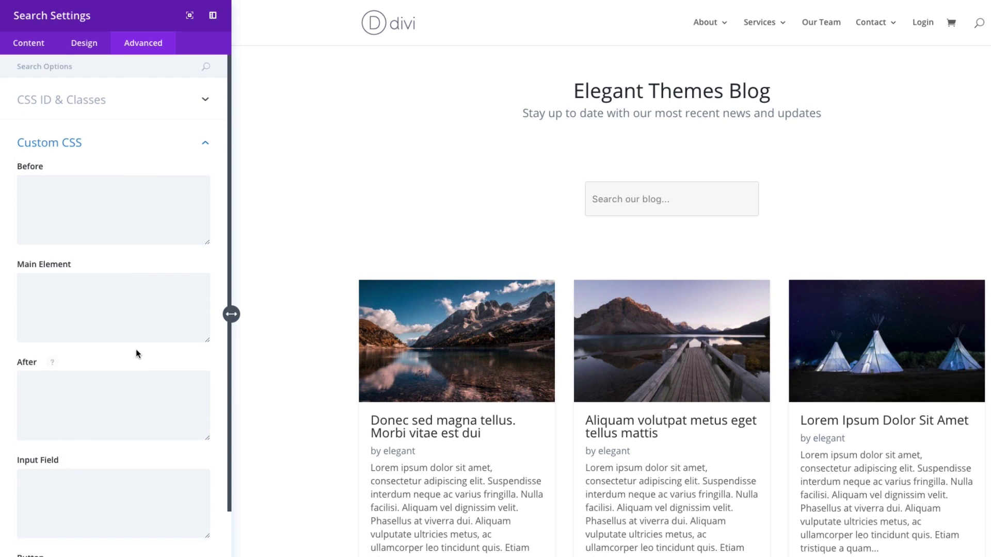
scroll(131, 363, "down", 3)
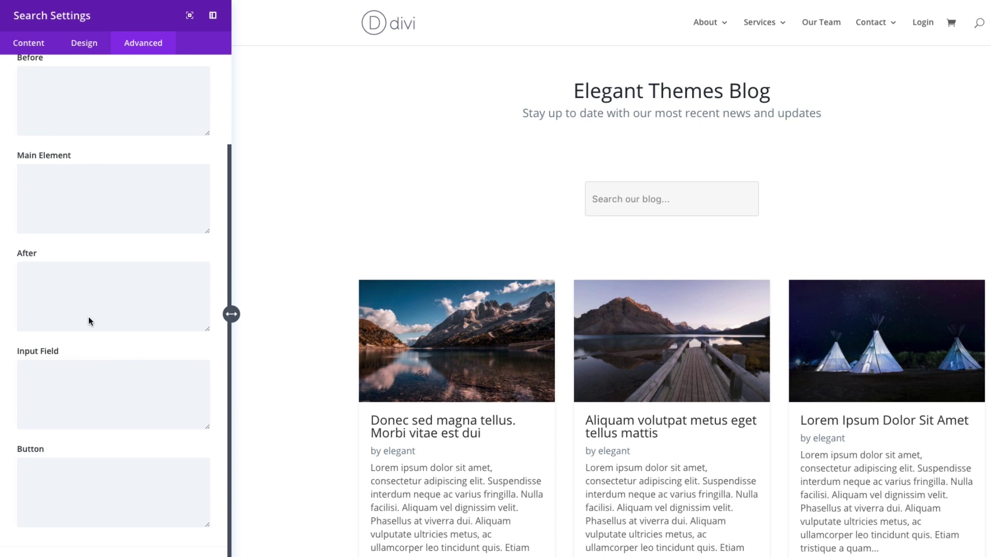
Add 'border-radius: 30px' to the search input field's custom CSS box
left_click(81, 275)
left_click(90, 378)
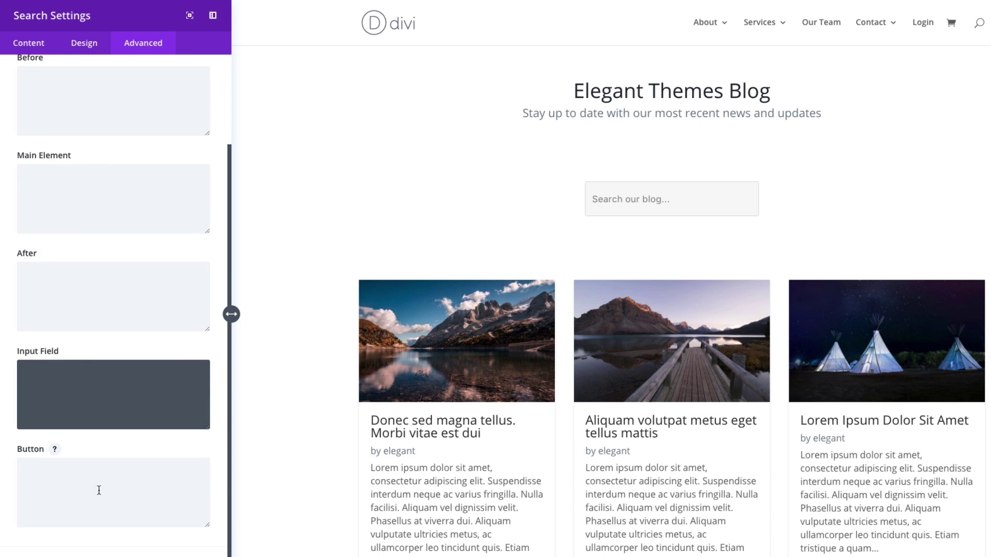
scroll(131, 348, "up", 2)
scroll(131, 349, "down", 2)
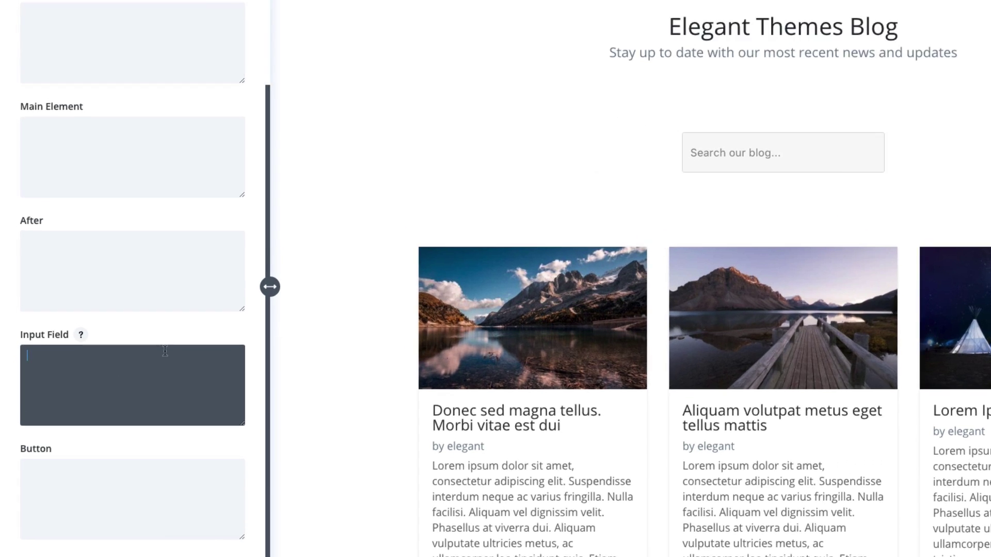
type("border")
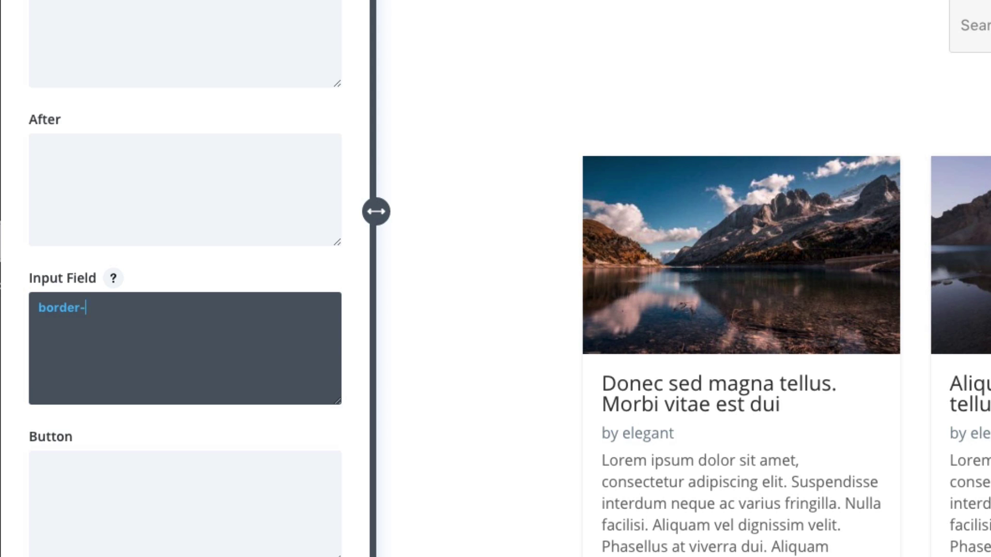
type("-radius: 30px")
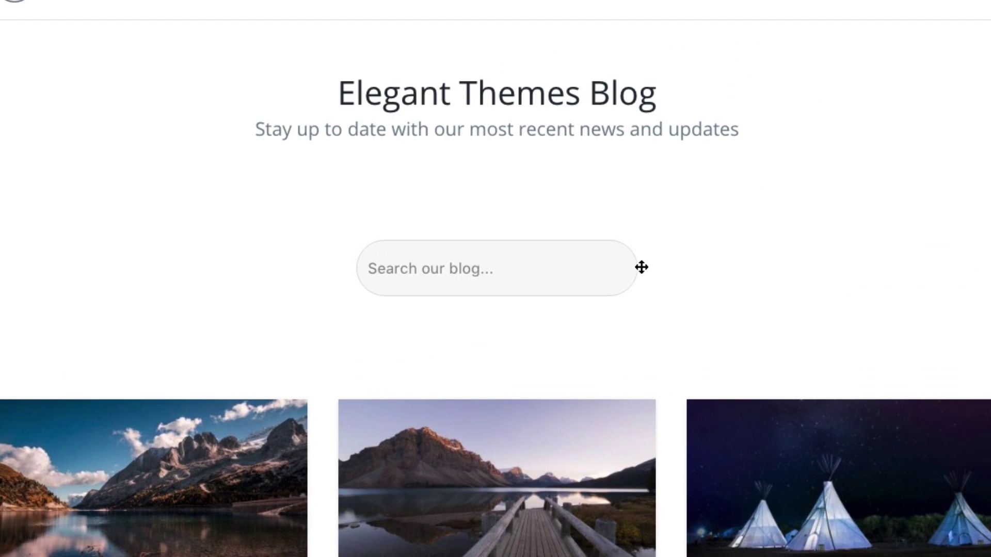
scroll(258, 334, "down", 2)
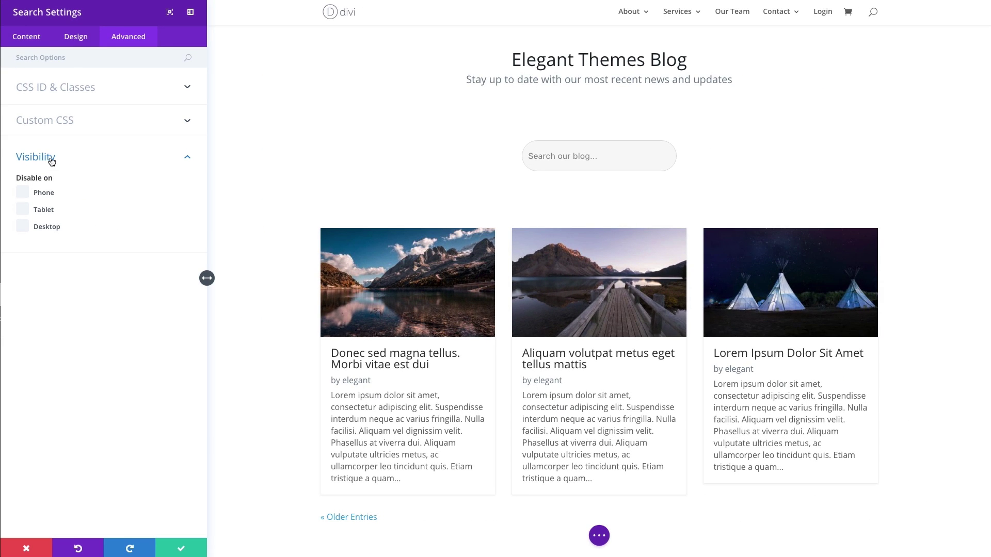
Collapse the Visibility section and confirm the Search Settings with the green check mark
left_click(51, 162)
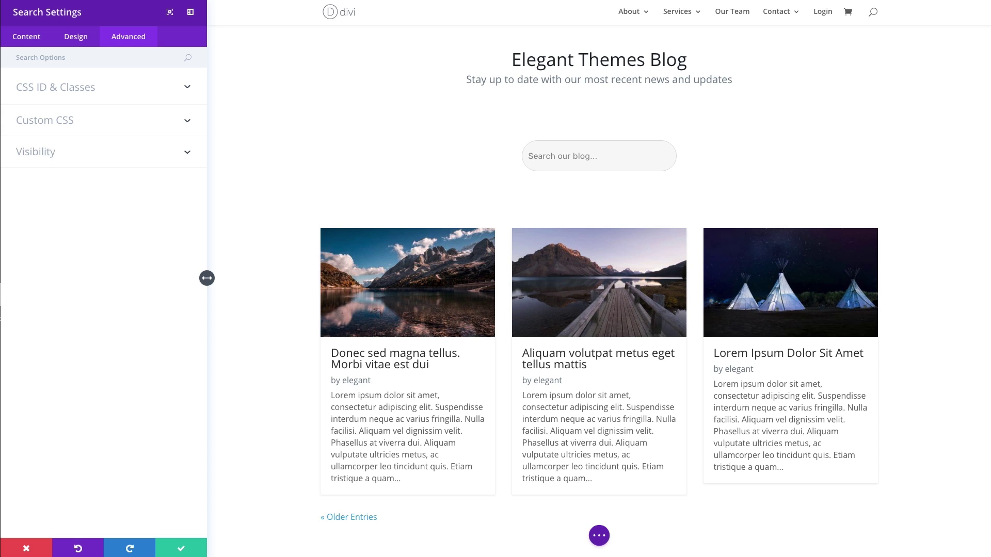
left_click(181, 550)
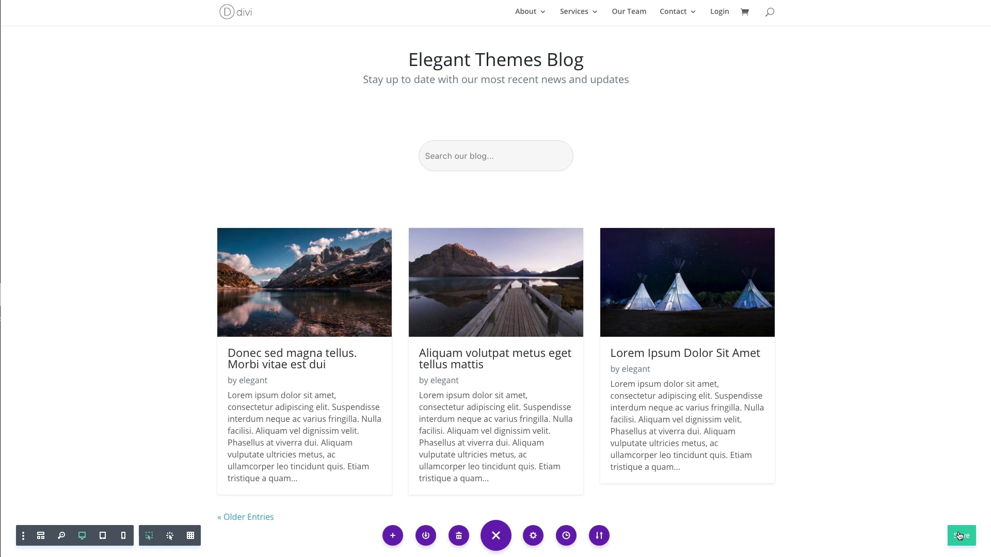
Save the blog page and view it on the live site
left_click(960, 536)
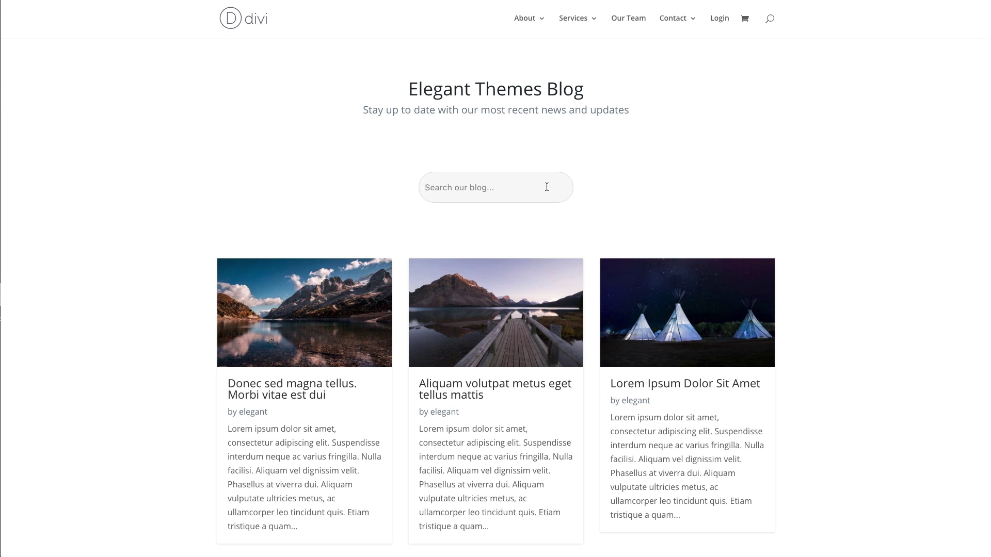
scroll(444, 227, "down", 2)
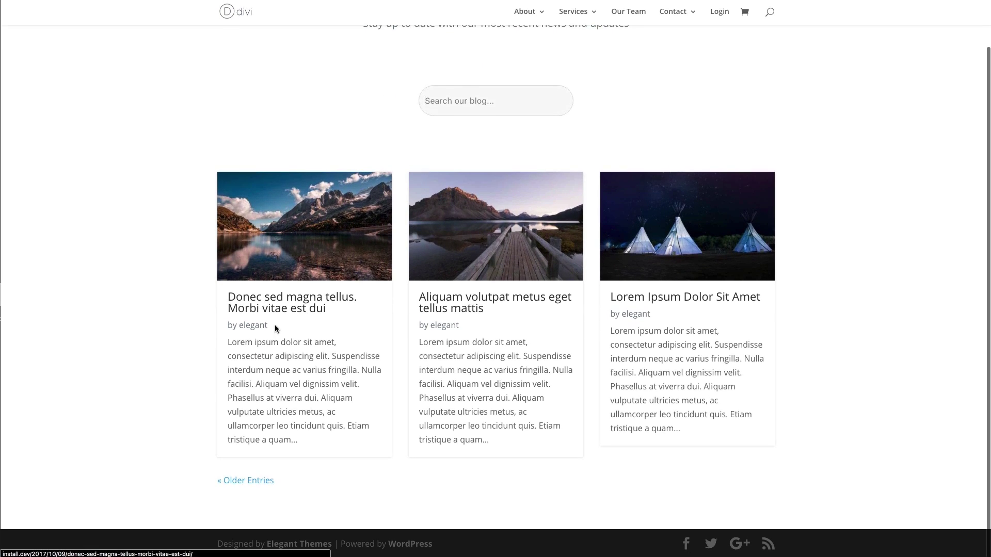
scroll(275, 324, "up", 1)
scroll(275, 329, "up", 1)
Search the live blog for 'lorem ip' and scroll through the results
left_click(444, 196)
type("lorem ipsum")
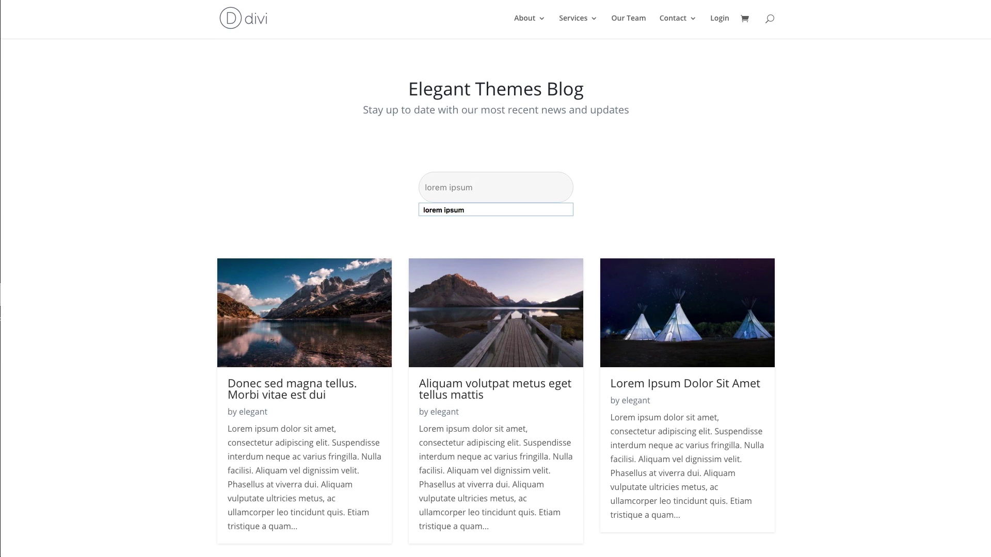
key("Return")
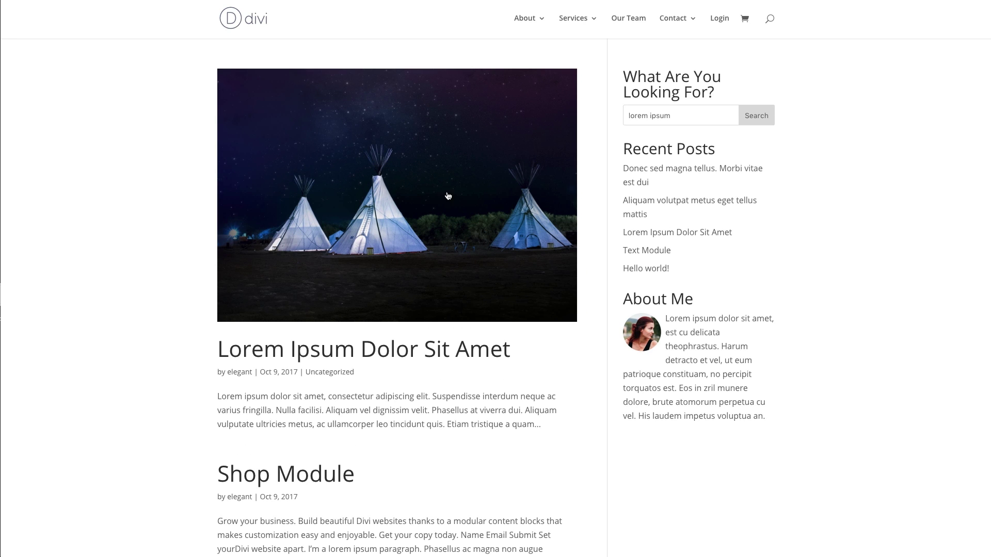
scroll(149, 237, "down", 4)
scroll(150, 237, "up", 4)
scroll(348, 278, "down", 3)
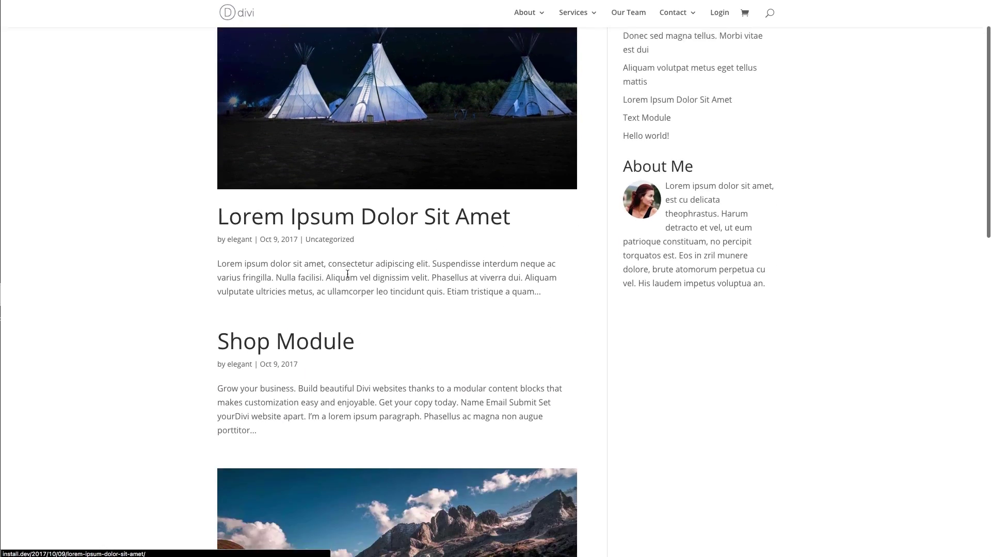
scroll(335, 279, "up", 3)
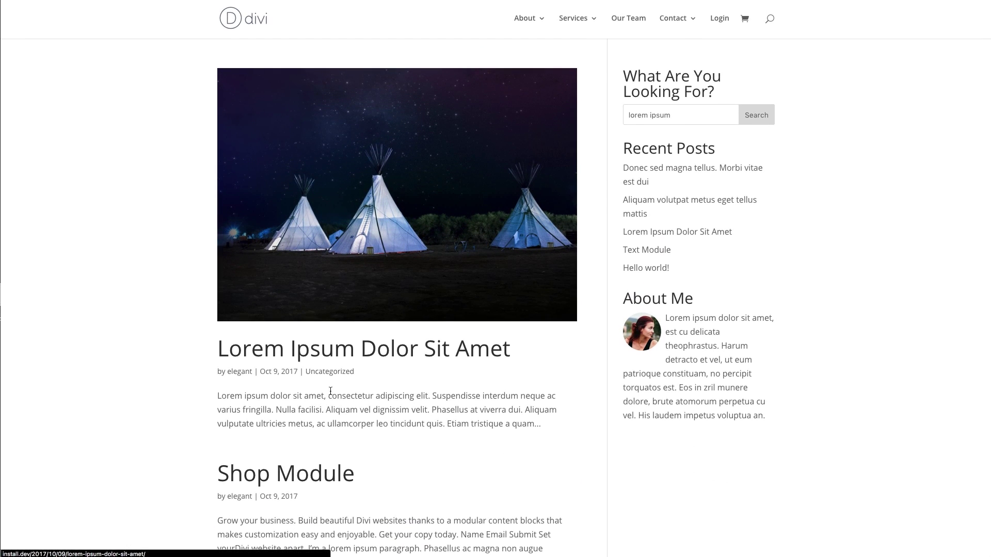
scroll(354, 325, "down", 2)
scroll(389, 236, "down", 2)
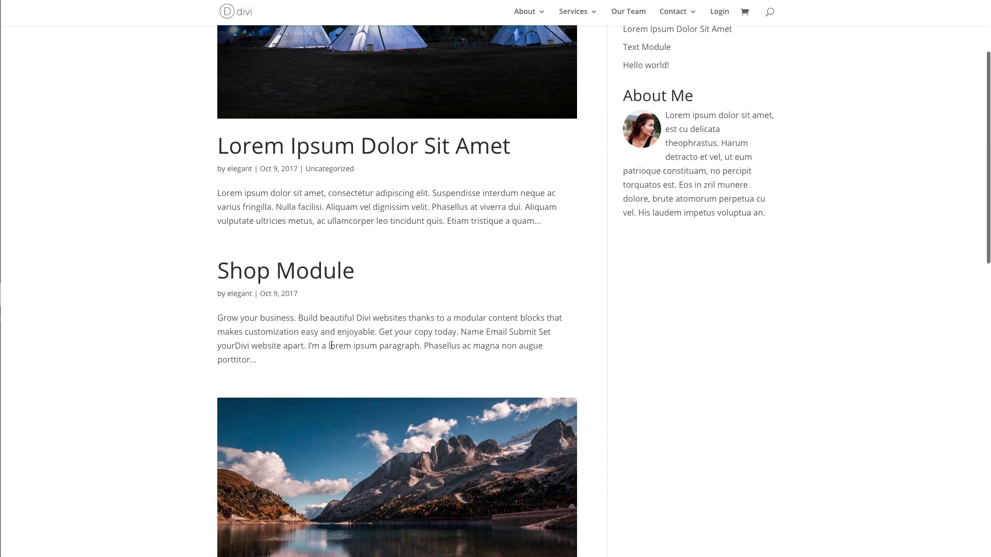
scroll(516, 324, "down", 7)
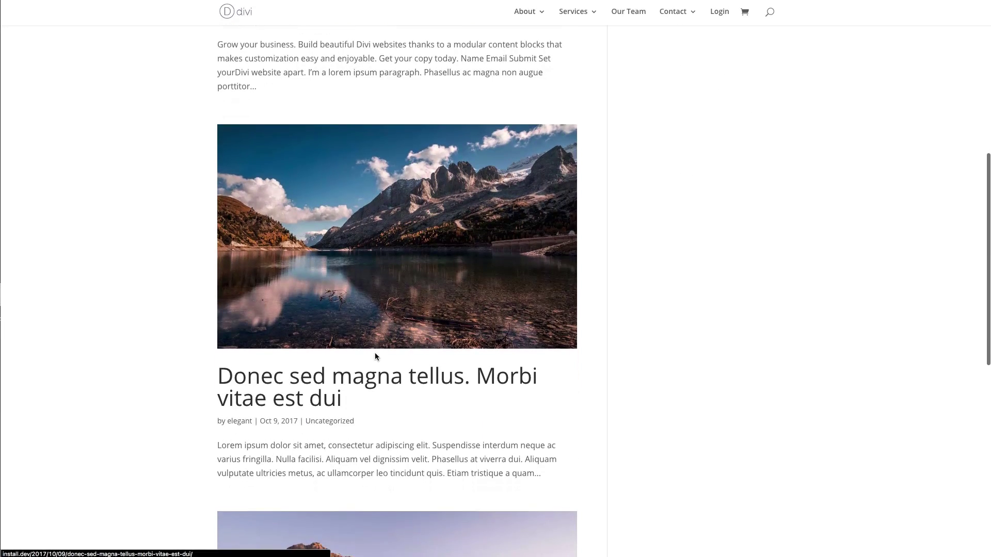
scroll(480, 235, "down", 6)
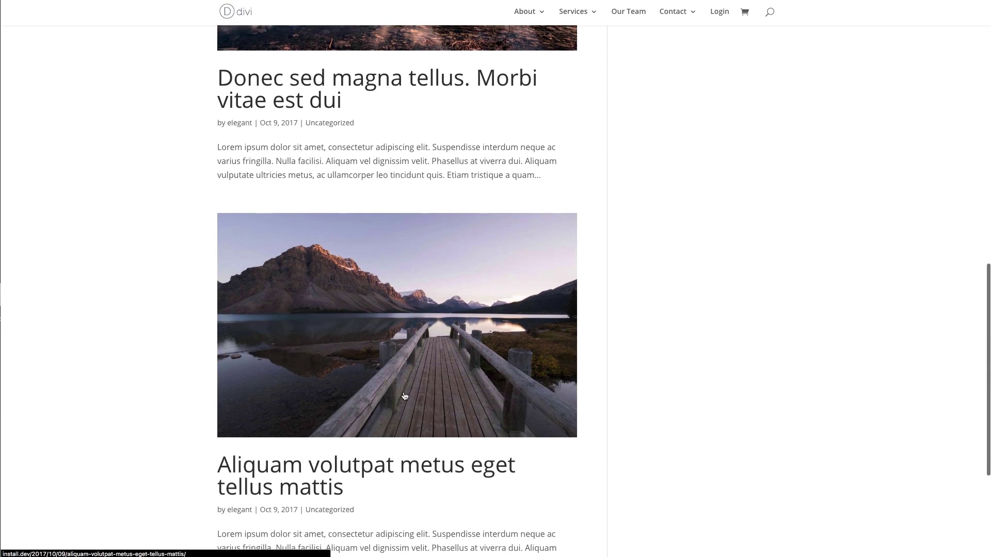
scroll(444, 373, "down", 2)
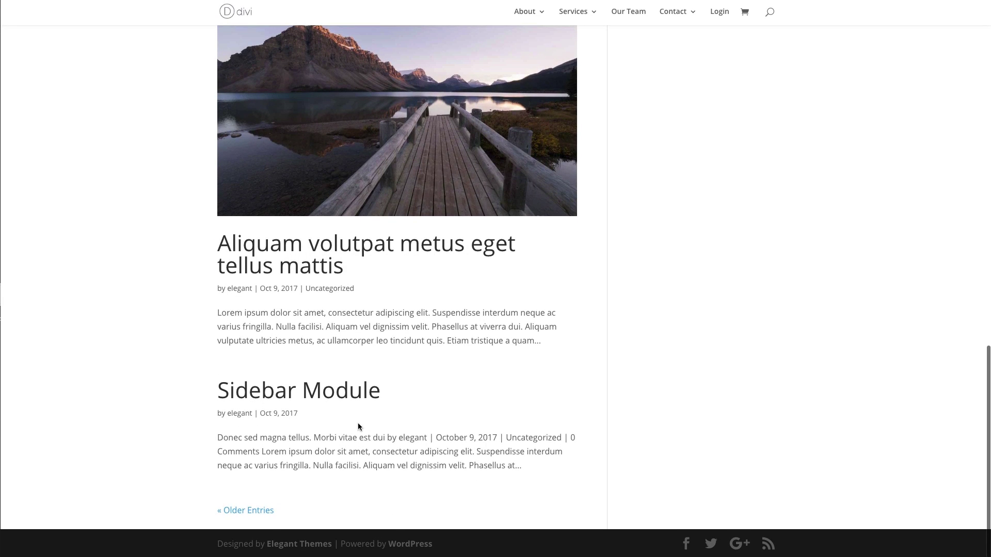
scroll(375, 422, "up", 20)
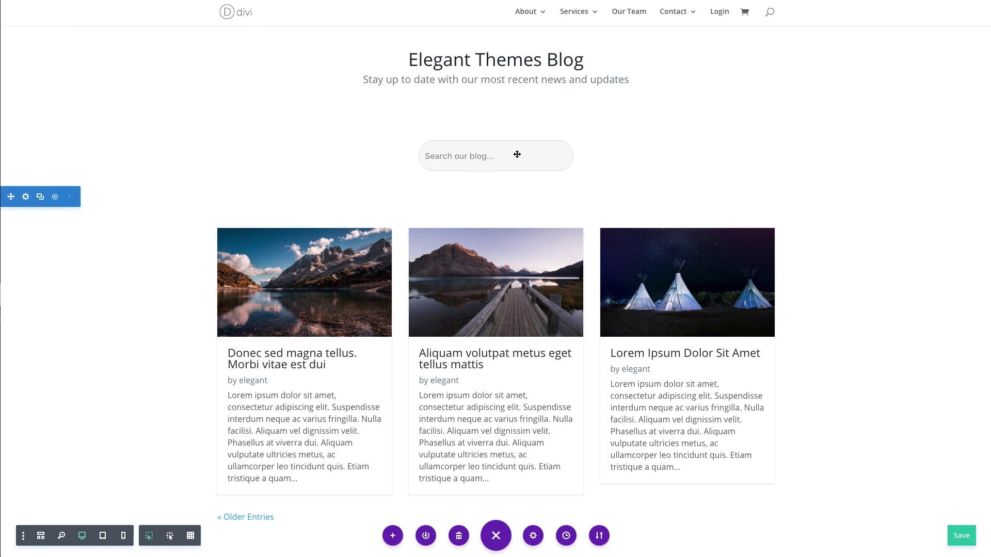
Set Exclude Pages to YES under Exceptions, save the module, and exit to the live page
mouse_move(482, 155)
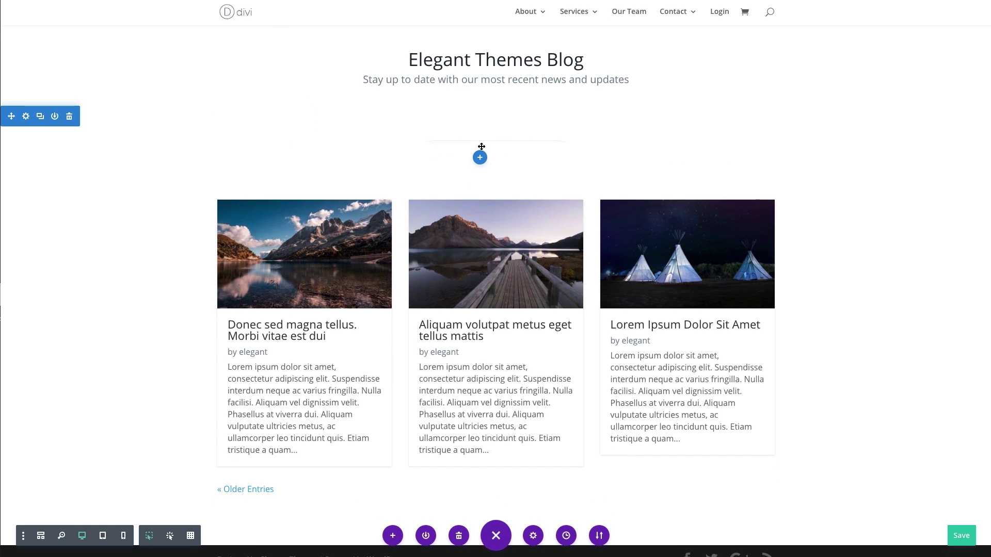
left_click(481, 146)
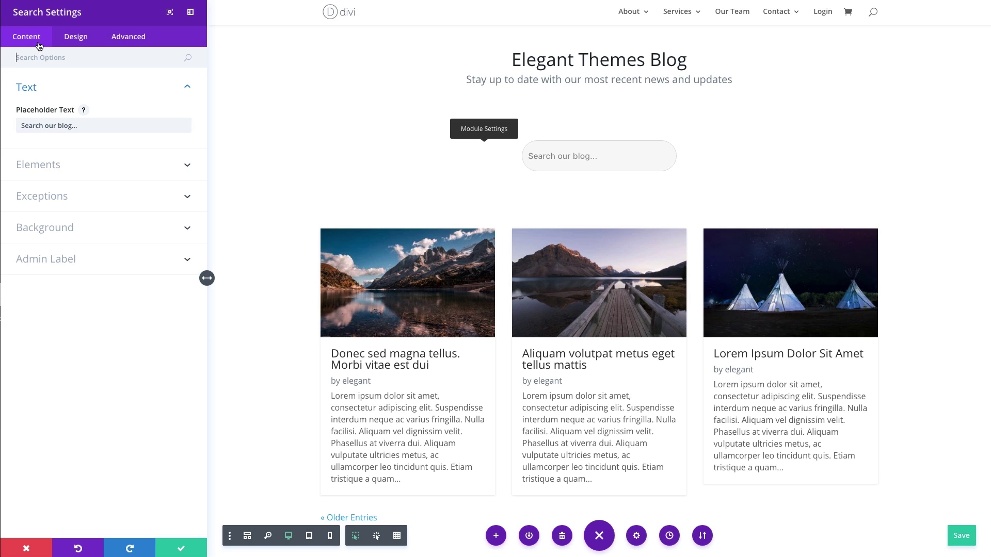
left_click(60, 201)
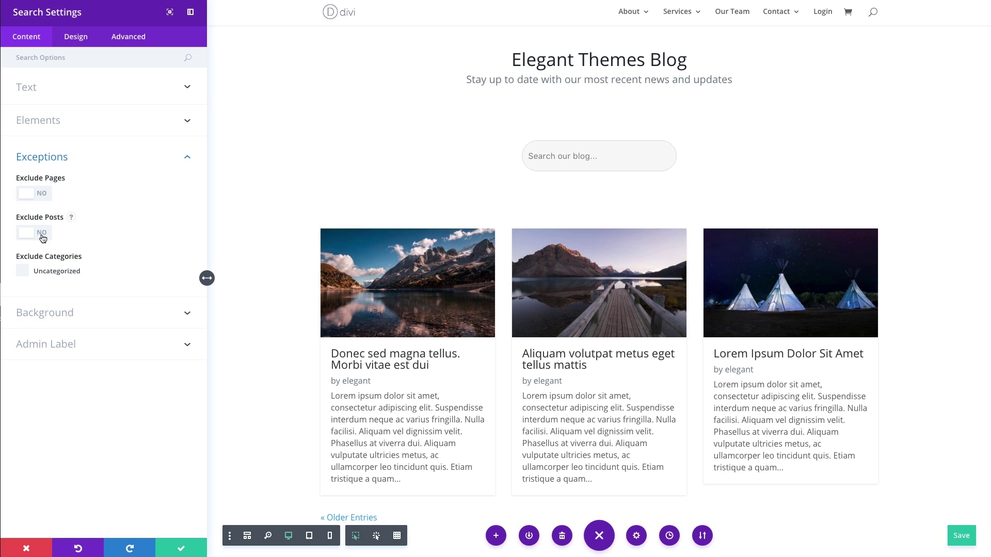
left_click(43, 197)
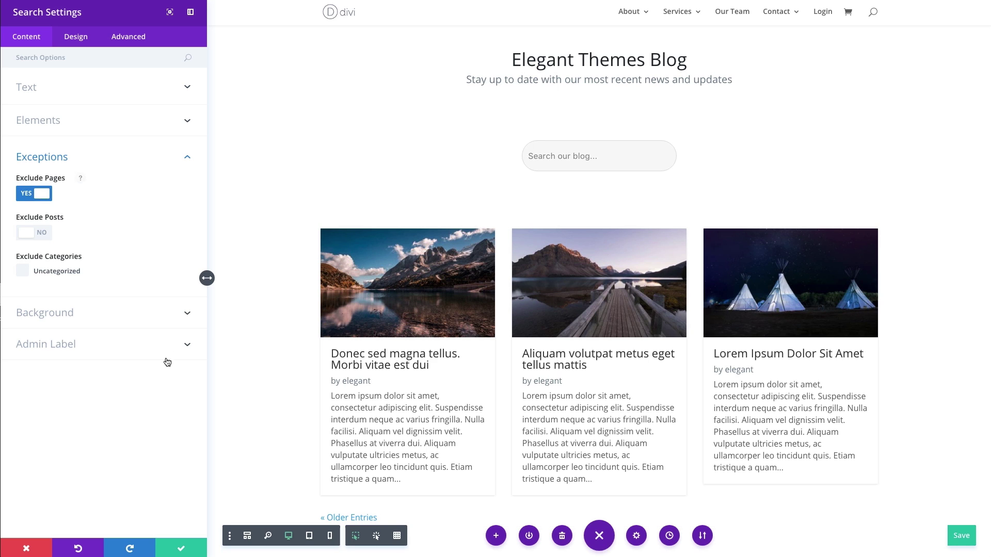
left_click(178, 550)
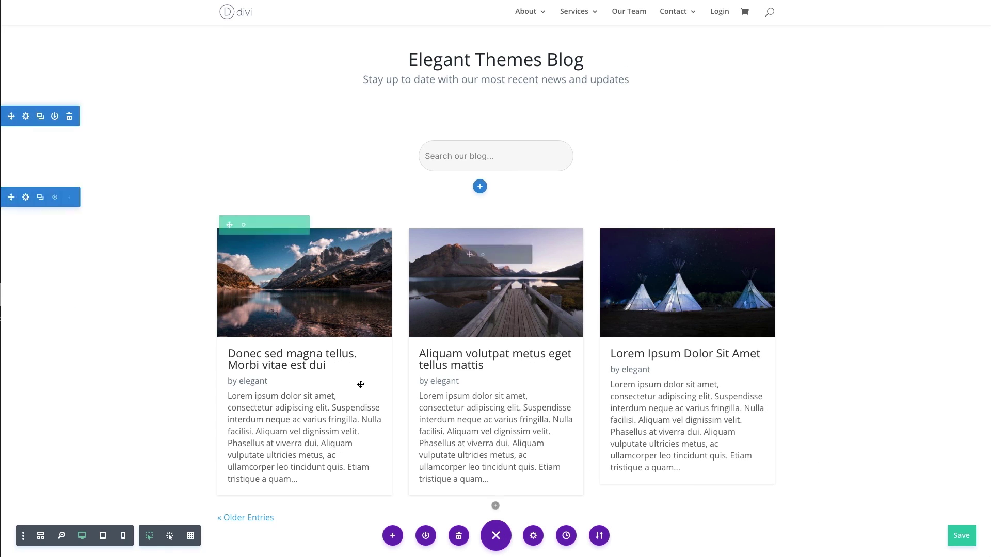
left_click(531, 190)
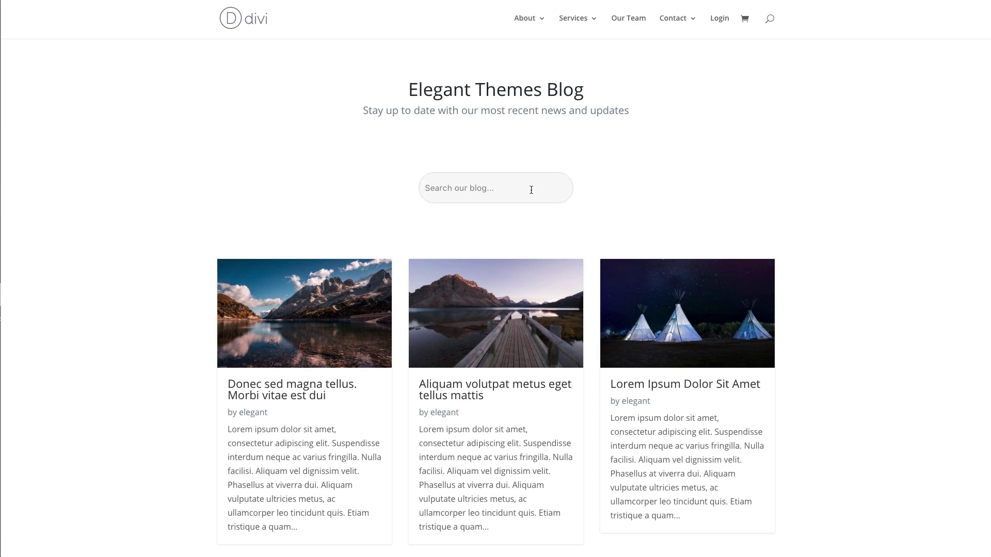
Search 'lorem ipsum' on the live page and scroll to confirm only blog posts appear
type("lorem ip")
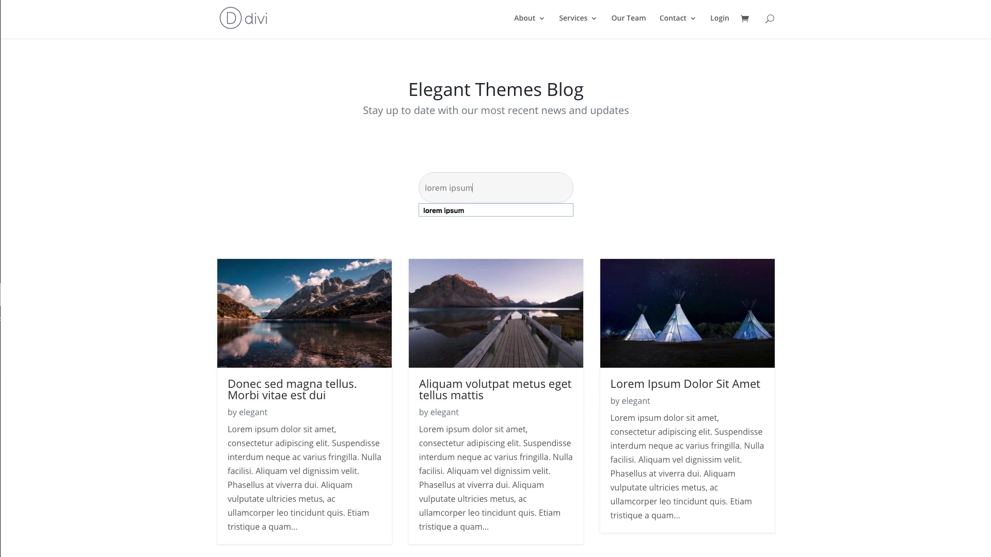
type("sum")
key("Return")
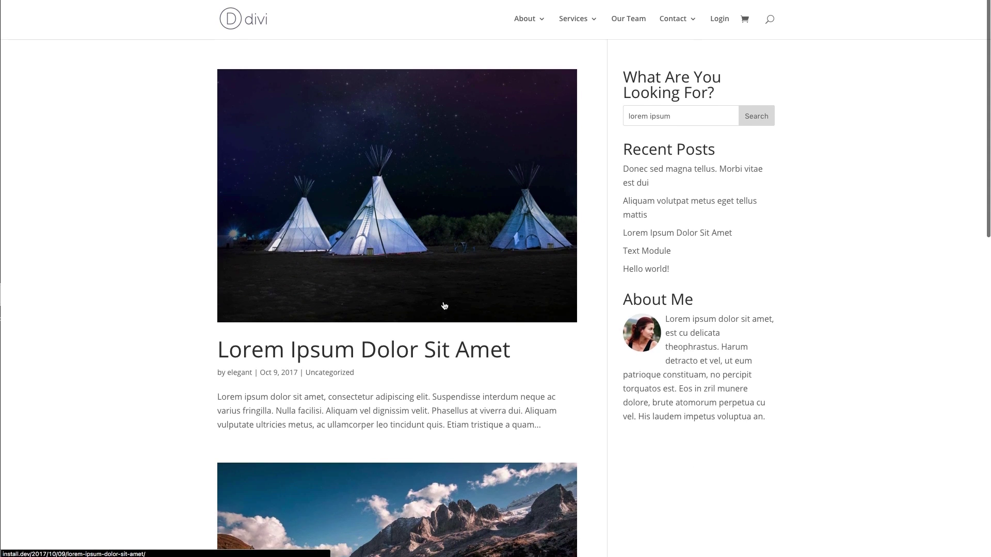
scroll(449, 307, "down", 12)
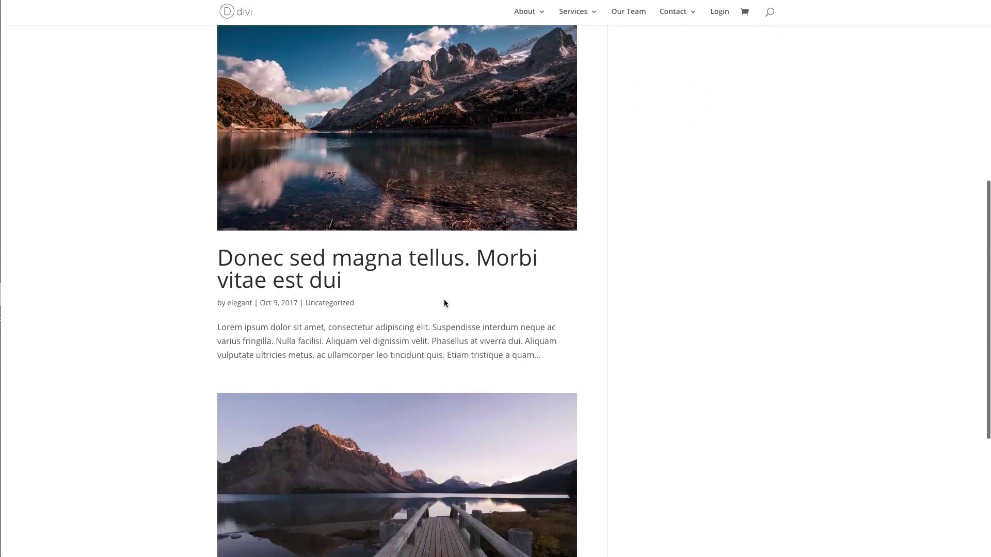
scroll(445, 304, "down", 2)
scroll(442, 387, "up", 12)
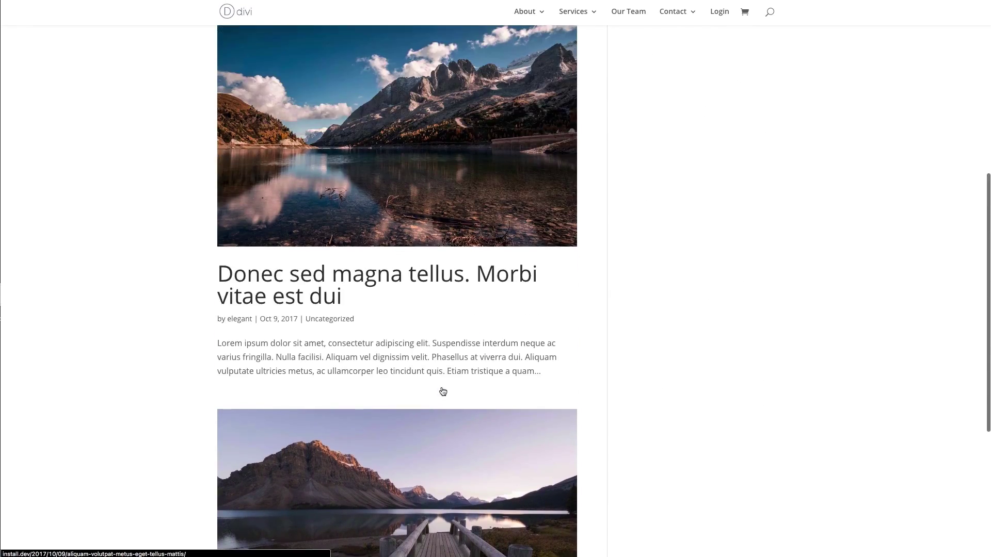
scroll(443, 392, "up", 2)
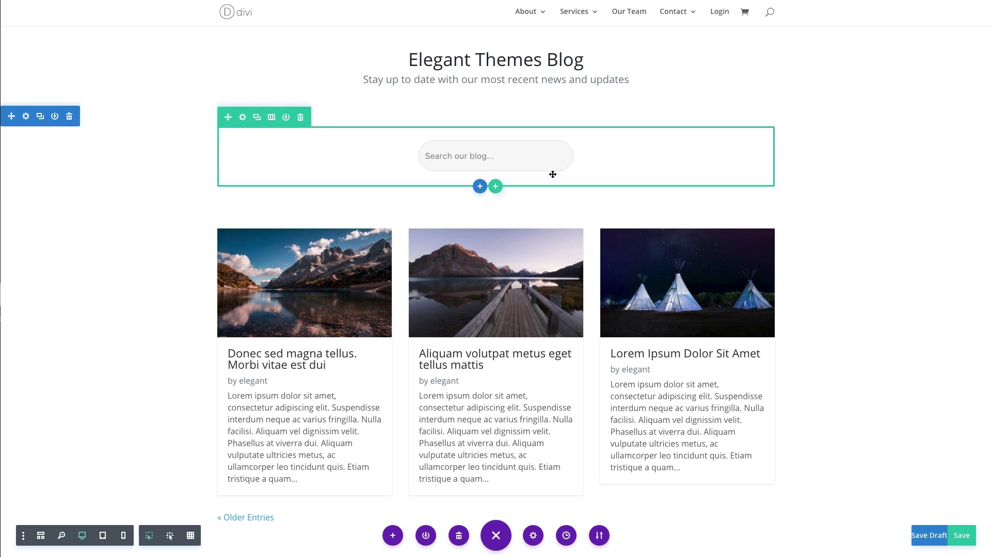
scroll(682, 356, "down", 2)
scroll(661, 379, "up", 3)
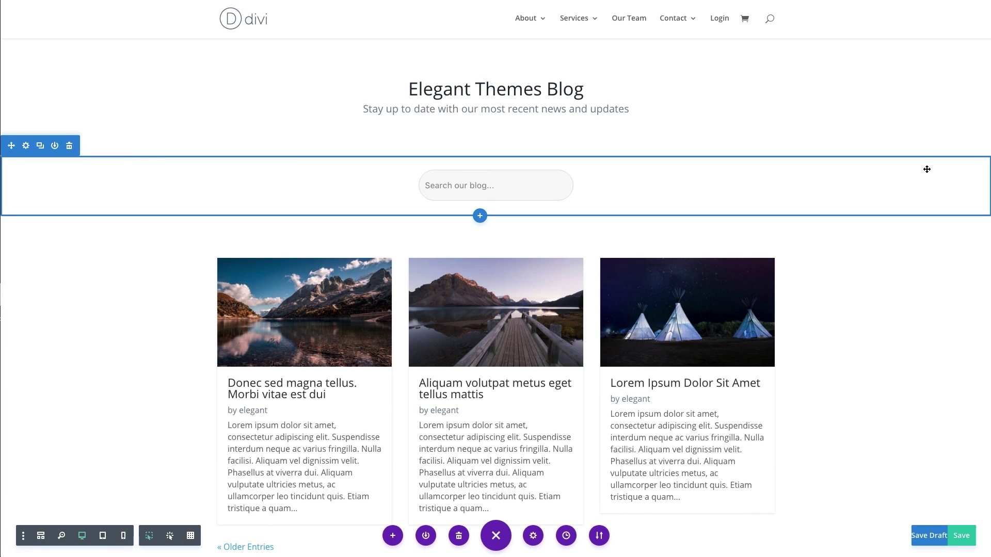